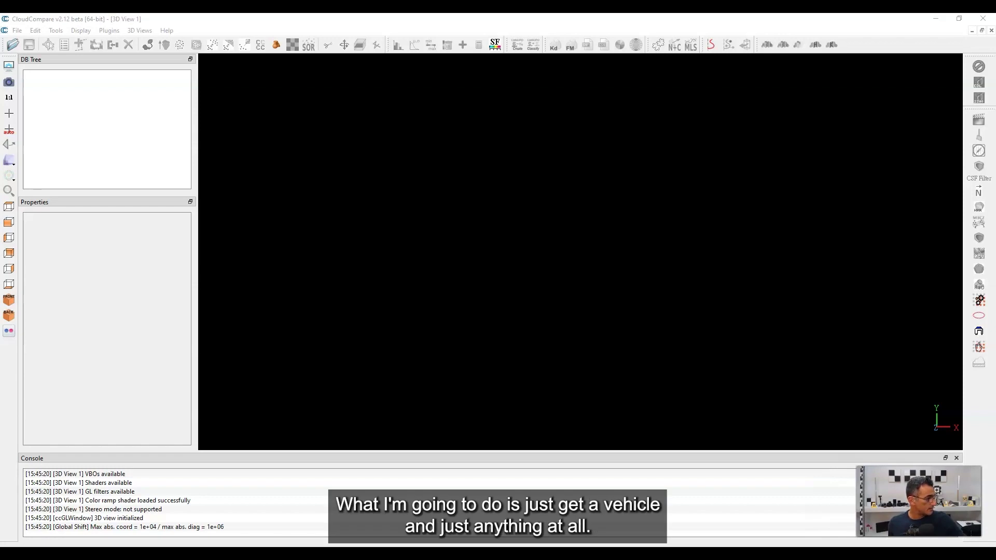
Step: Orbit and zoom onto the Peugot 107 car, then raise the default point size twice
drag(559, 367, 557, 359)
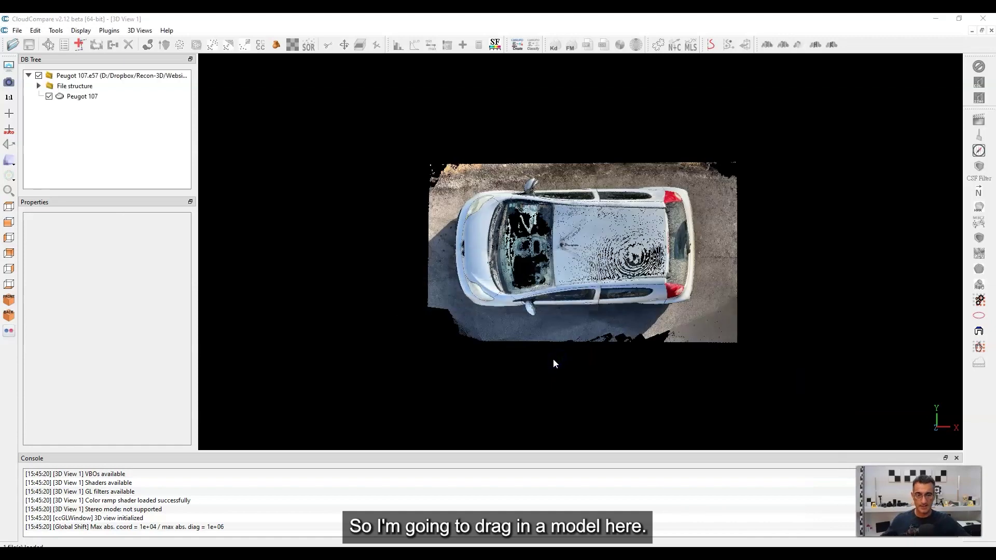
drag(640, 184, 541, 269)
scroll(608, 248, up, 3)
scroll(540, 269, up, 5)
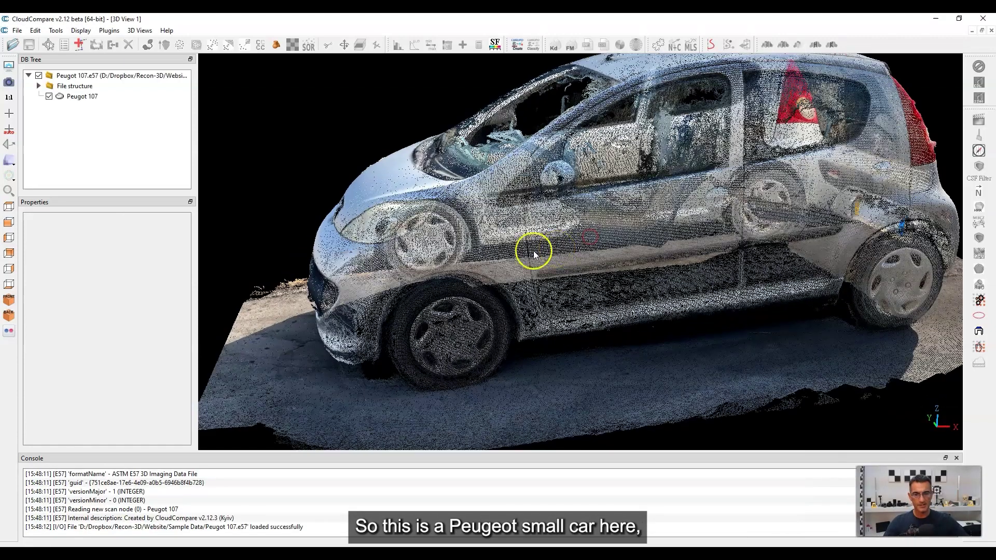
click(300, 65)
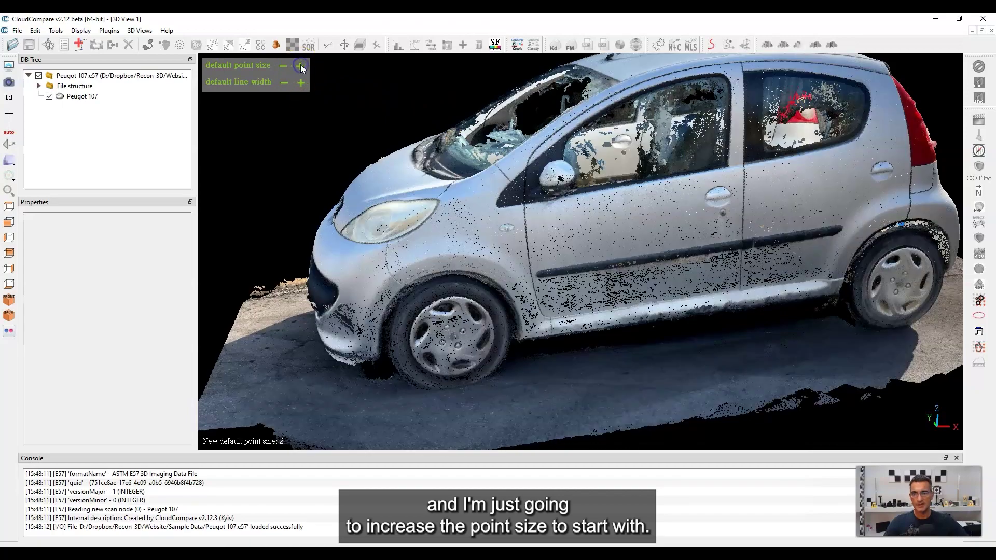
click(300, 65)
Step: Inspect the car's side from a three-quarter angle, then show it from directly above
drag(433, 194, 827, 243)
scroll(537, 238, down, 5)
scroll(701, 238, up, 3)
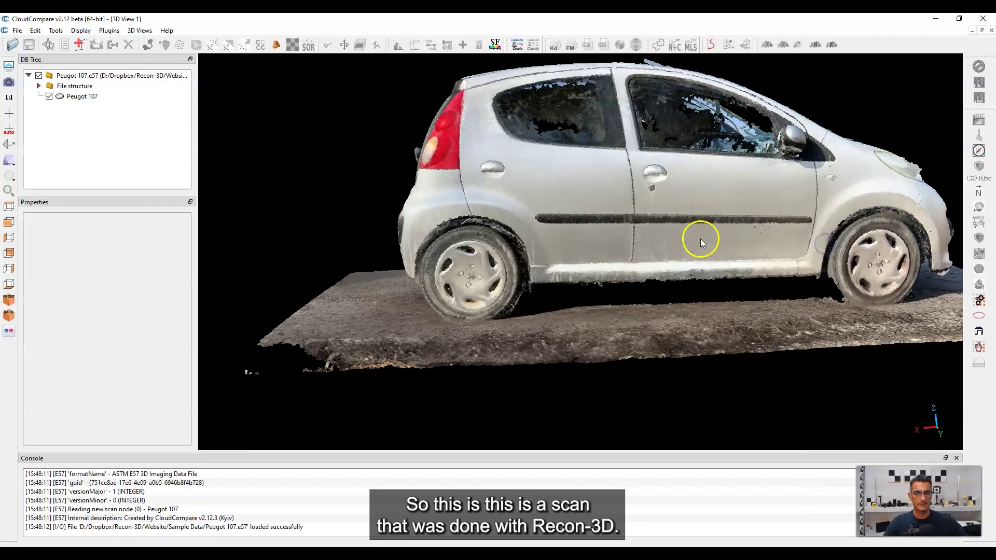
scroll(690, 242, up, 2)
drag(678, 245, 769, 247)
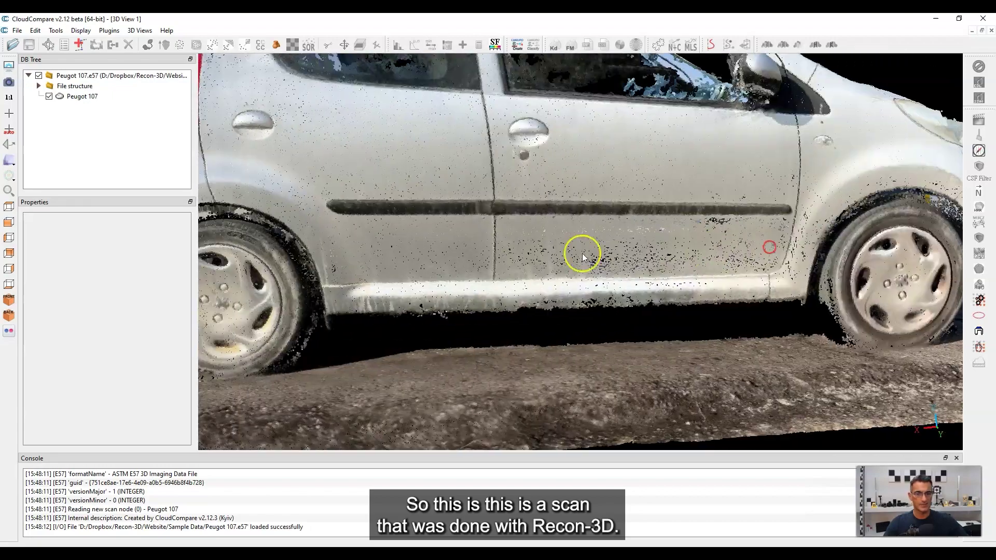
scroll(583, 257, down, 4)
drag(582, 236, 611, 239)
click(8, 208)
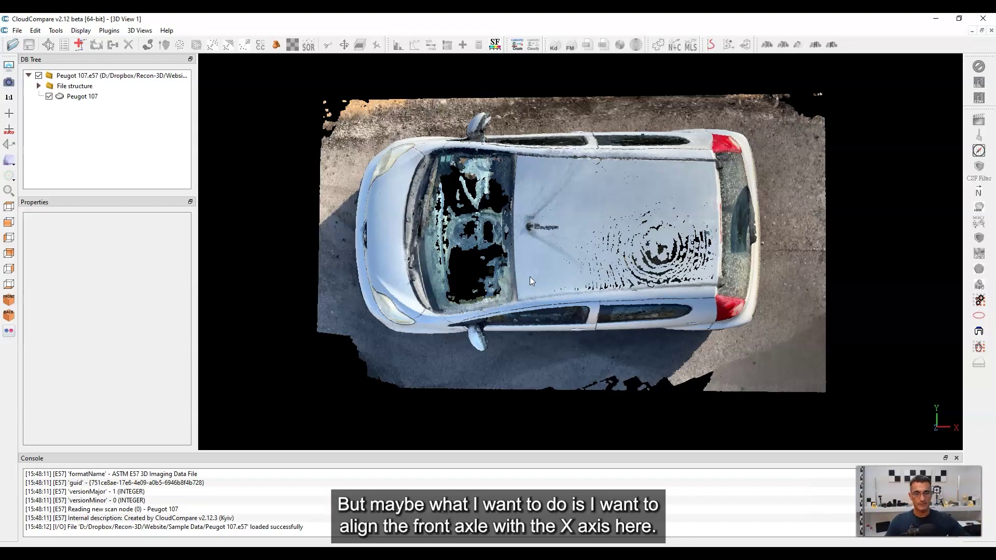
click(428, 395)
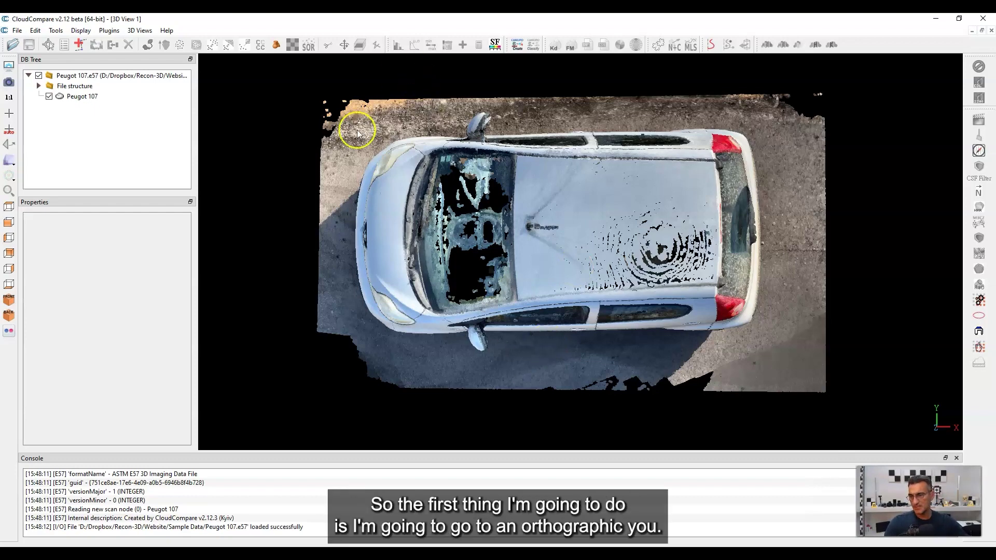
Step: Compare orthographic projection with object-centered perspective, ending back in orthographic
click(14, 167)
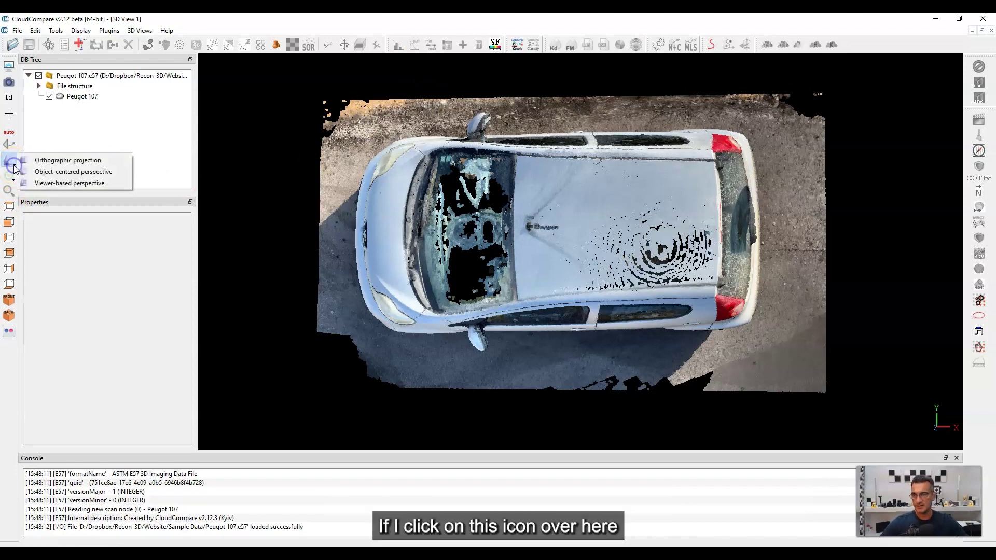
click(42, 163)
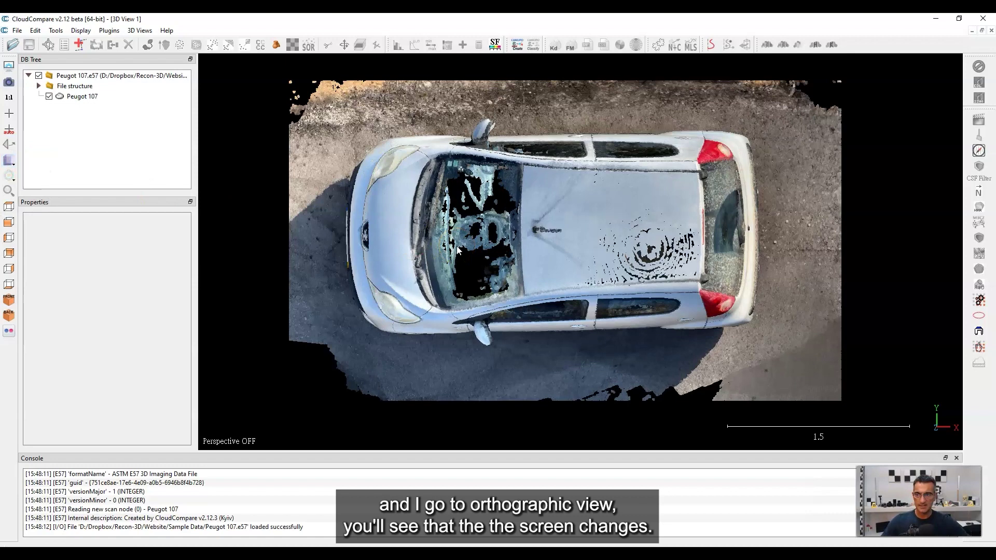
click(11, 164)
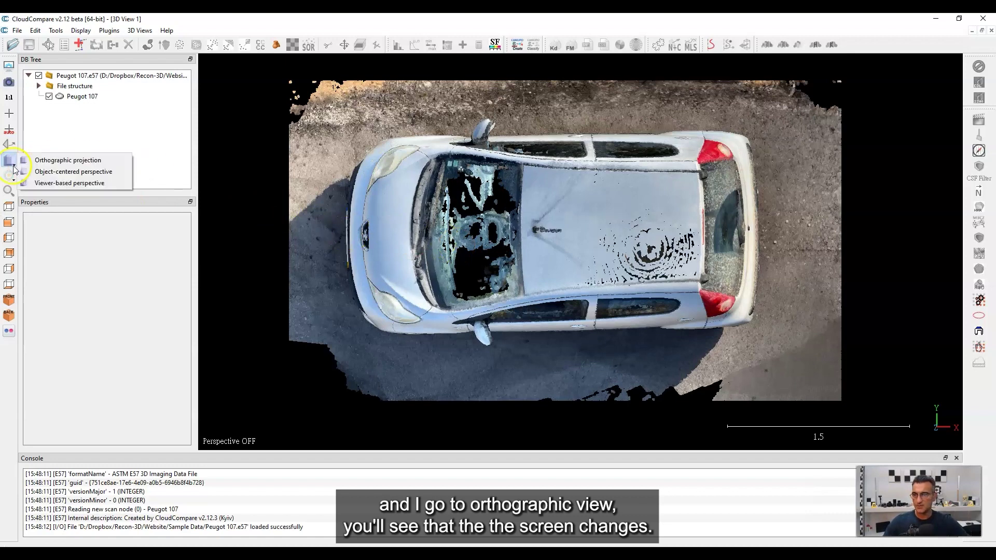
click(57, 174)
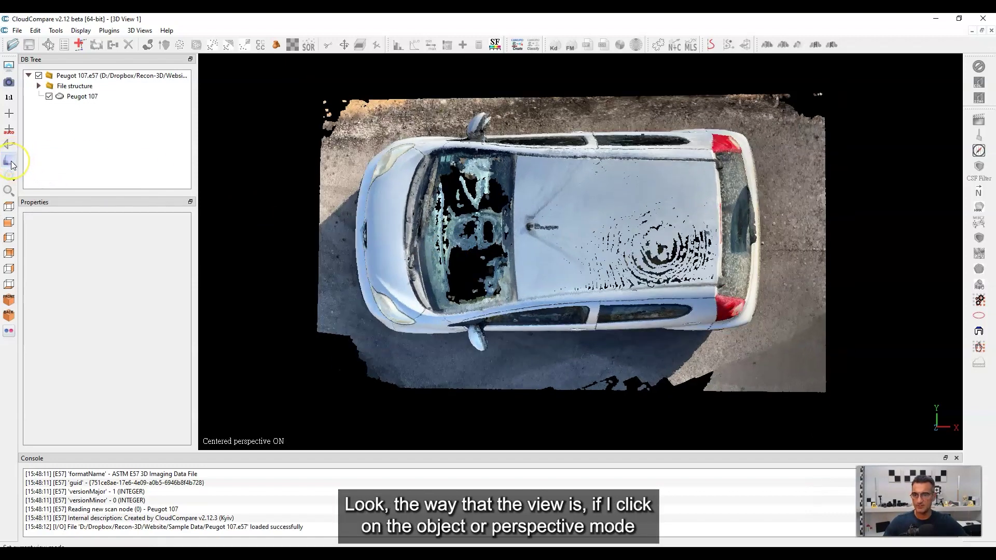
click(12, 164)
click(51, 160)
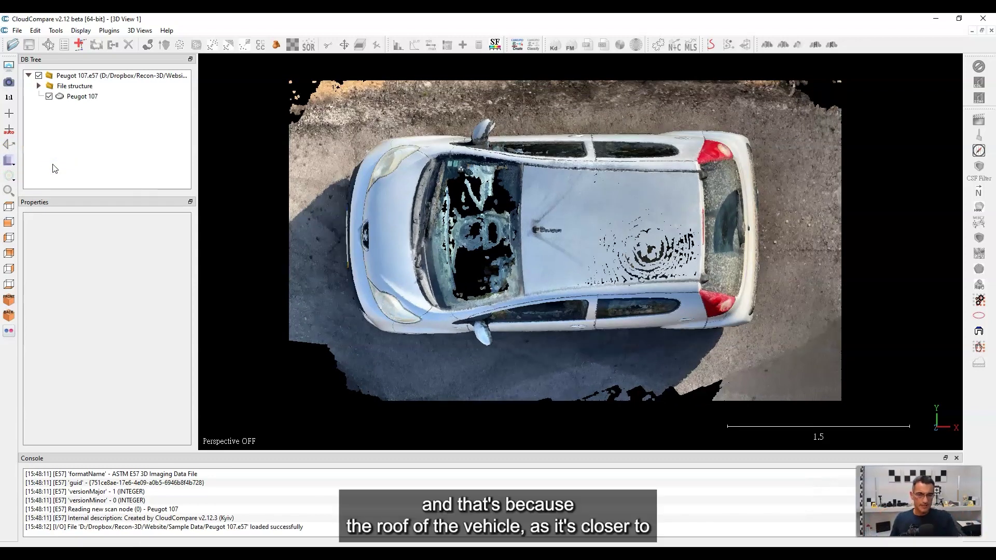
Step: Try object-centered perspective once more, then settle on orthographic projection
click(55, 160)
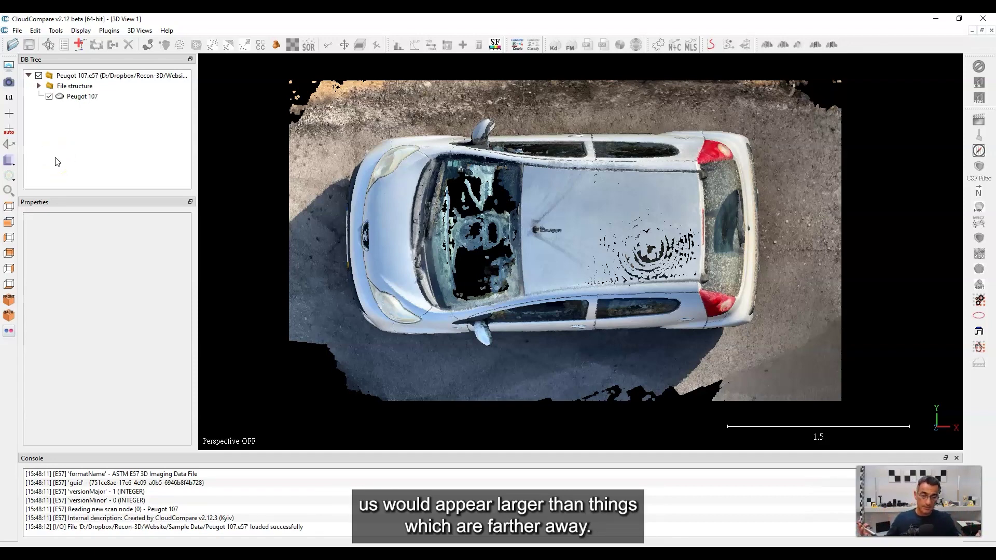
click(54, 150)
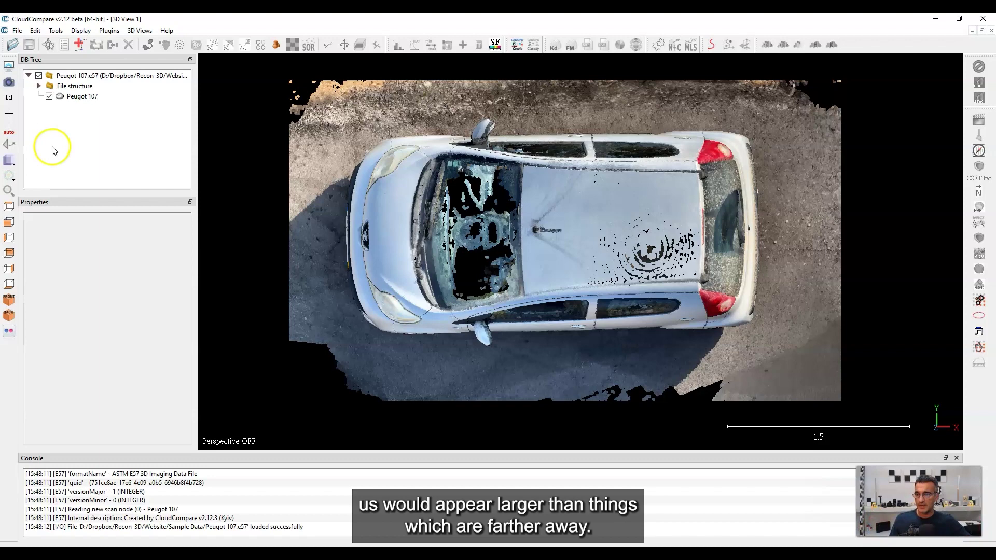
click(9, 162)
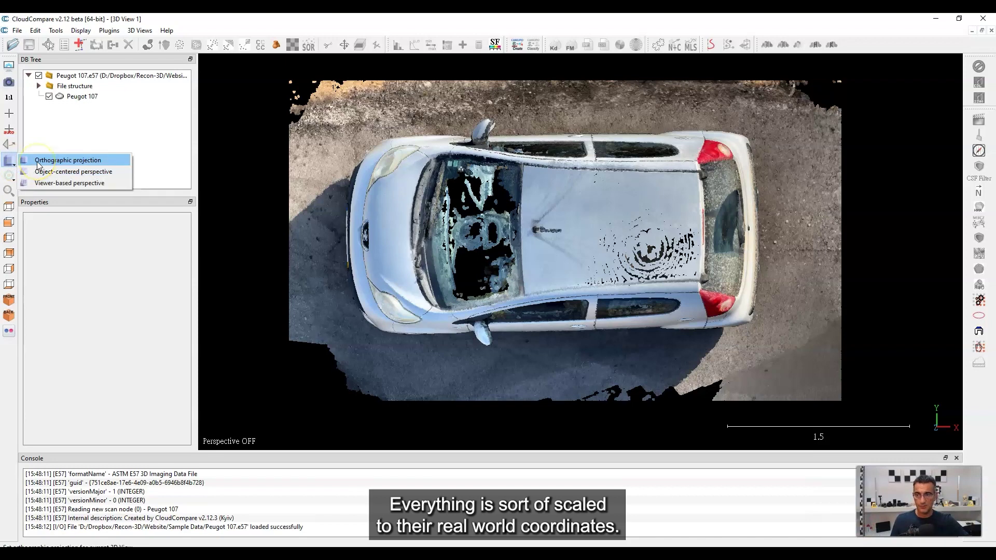
click(60, 176)
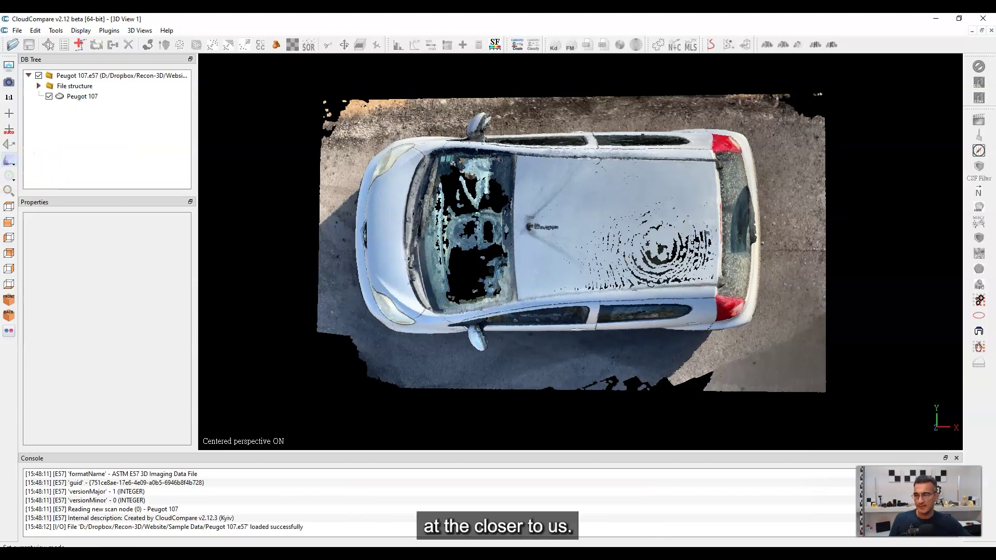
click(14, 164)
click(56, 160)
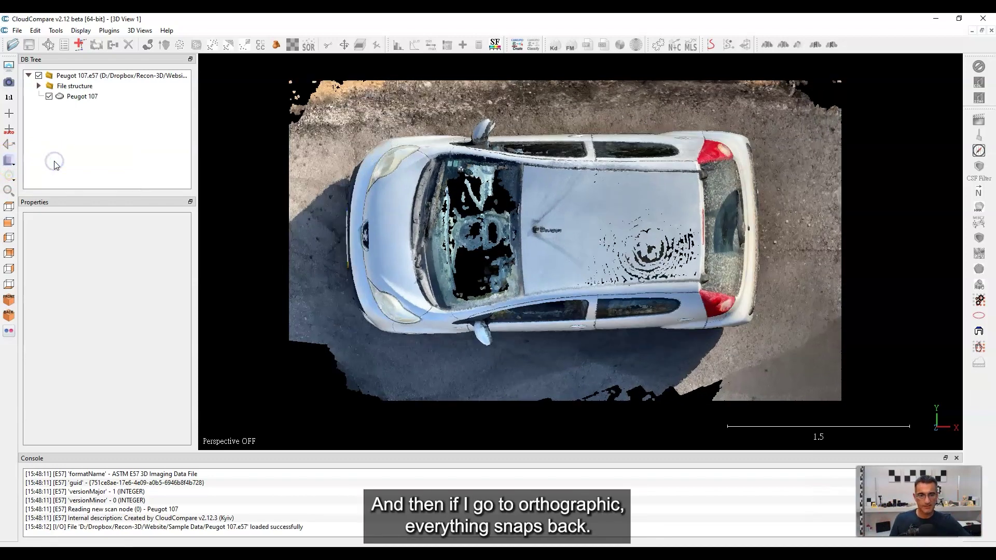
Step: Show the car side-on in Front View, revealing the tilted ground
click(10, 223)
click(11, 223)
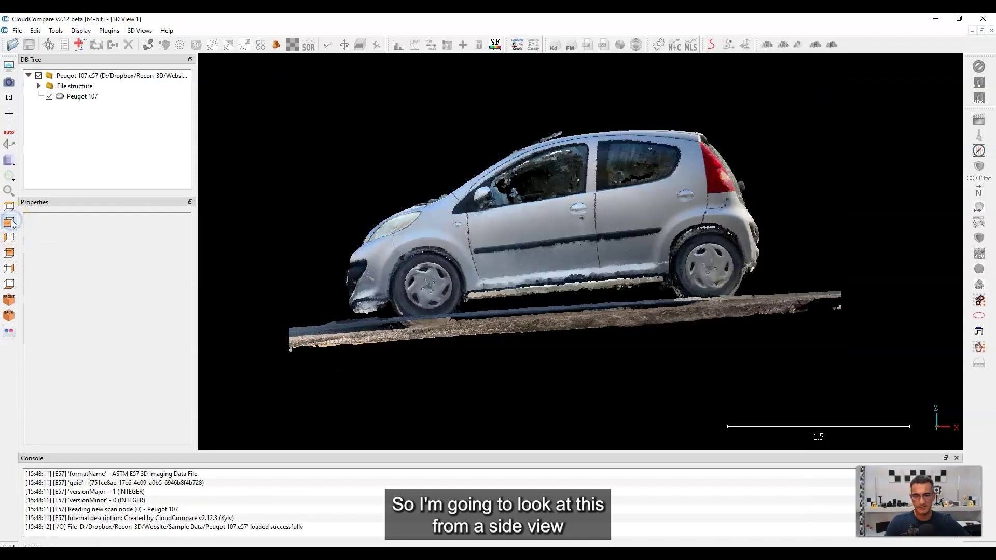
scroll(621, 285, down, 2)
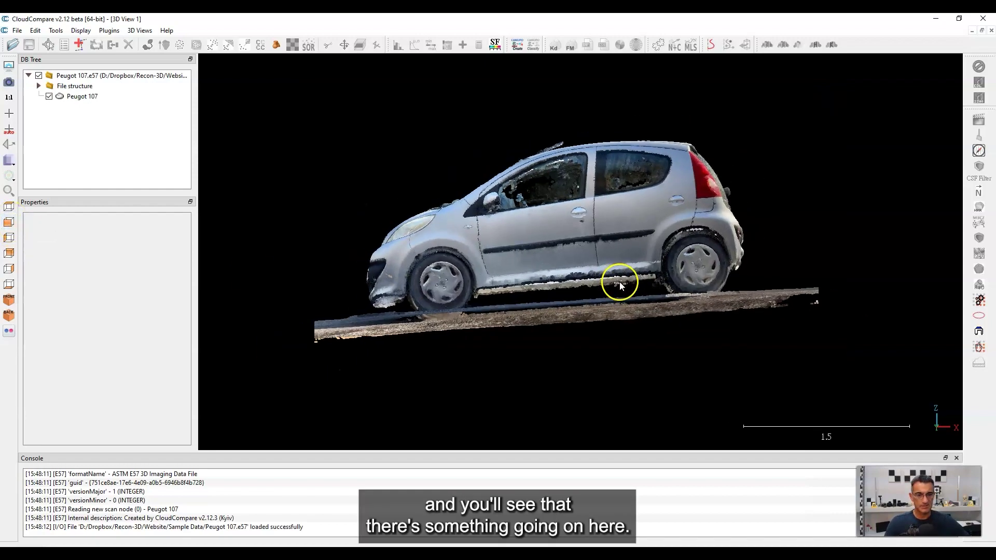
click(9, 208)
click(9, 222)
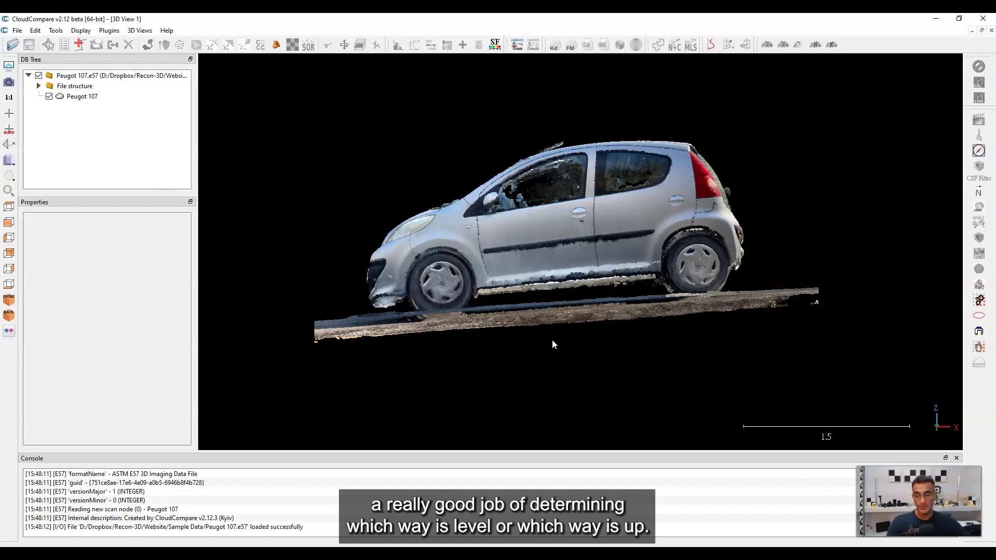
Step: Reduce the default point size to 1, then set it back to 2
mouse_move(285, 76)
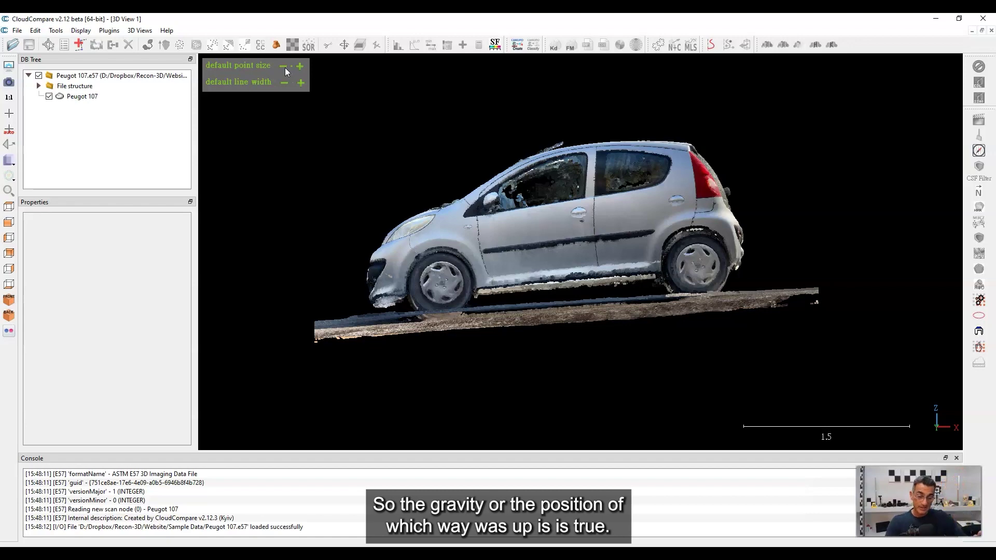
click(285, 67)
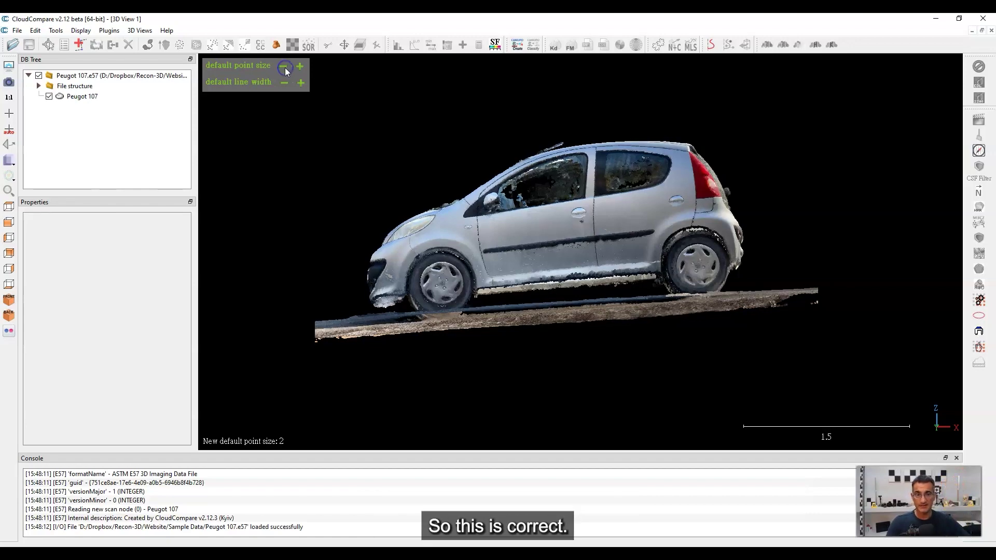
click(300, 66)
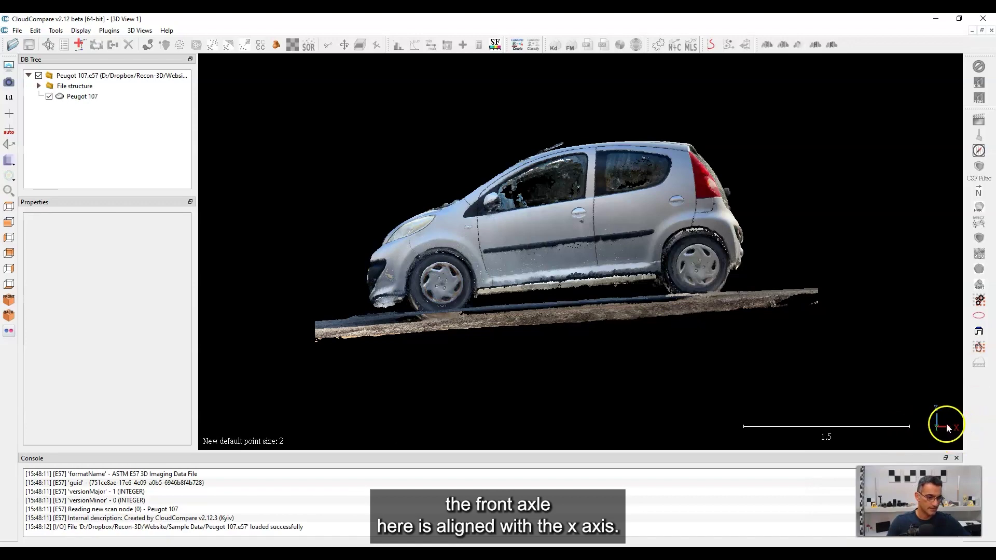
Step: Show the car from above in orthographic projection
click(9, 206)
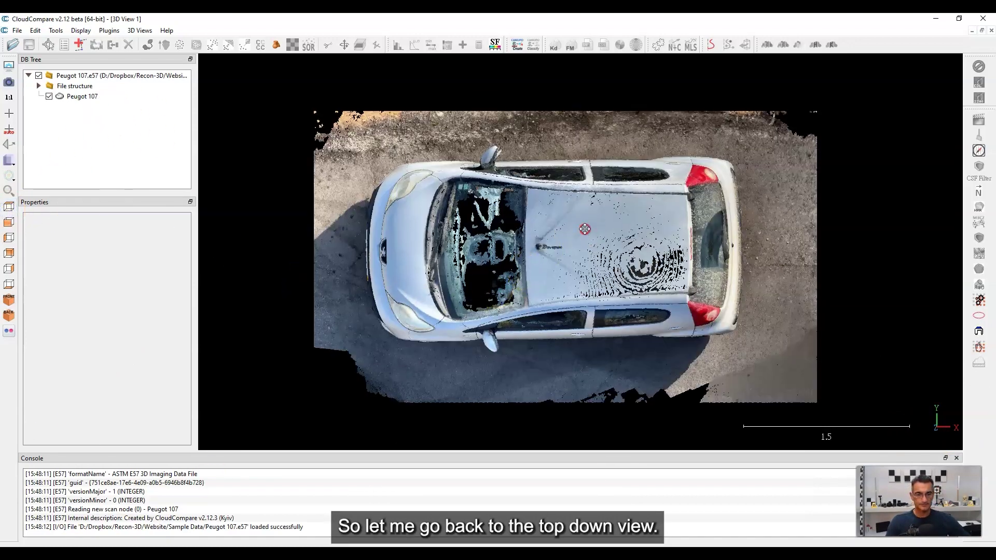
click(7, 161)
click(50, 161)
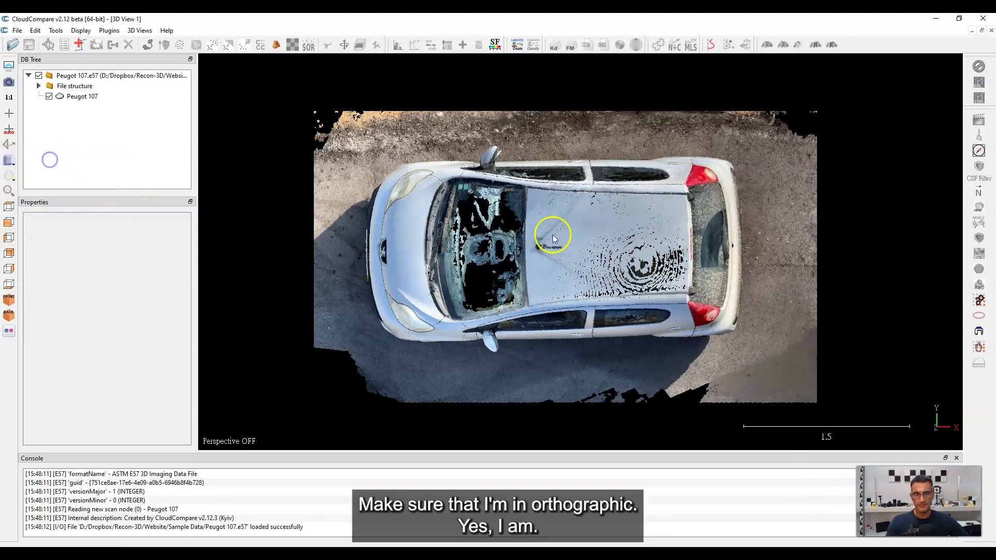
scroll(538, 248, down, 3)
scroll(538, 248, up, 2)
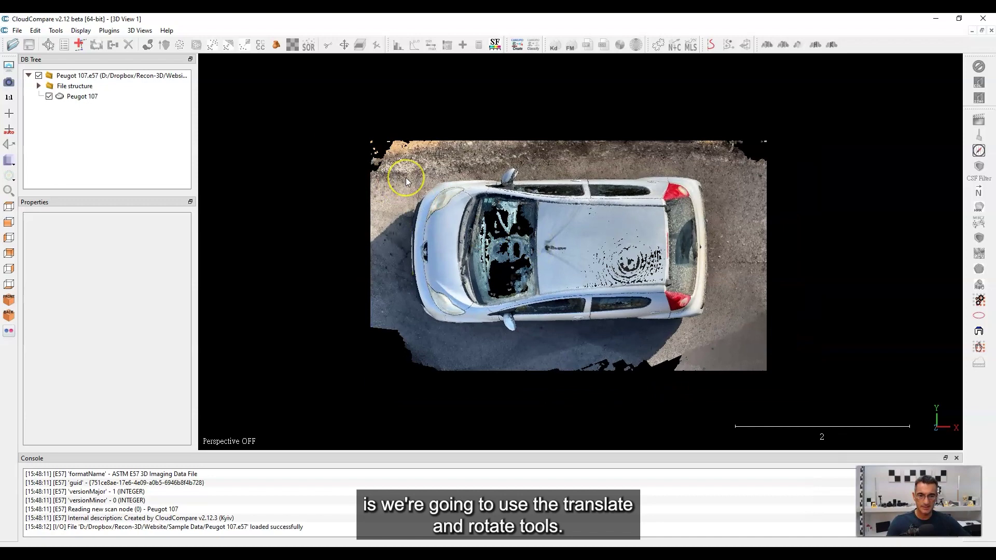
Step: Select the Peugot 107 cloud in the DB Tree and enter Translate/Rotate mode
click(83, 97)
click(84, 98)
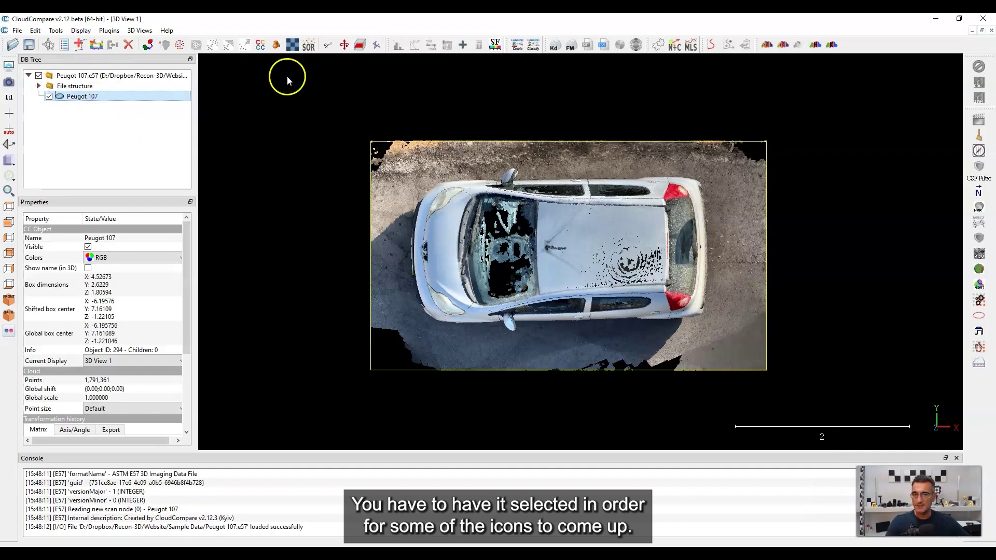
click(119, 137)
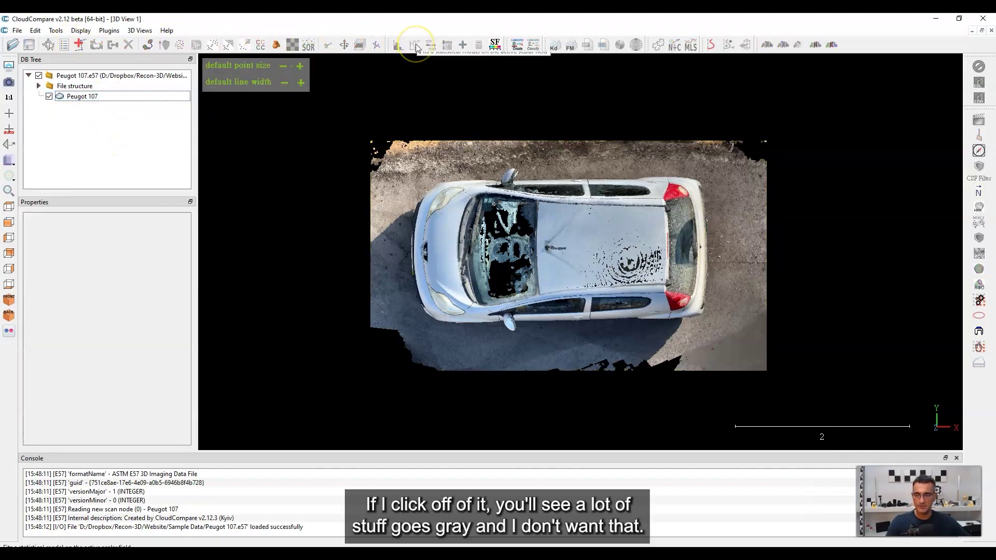
click(100, 96)
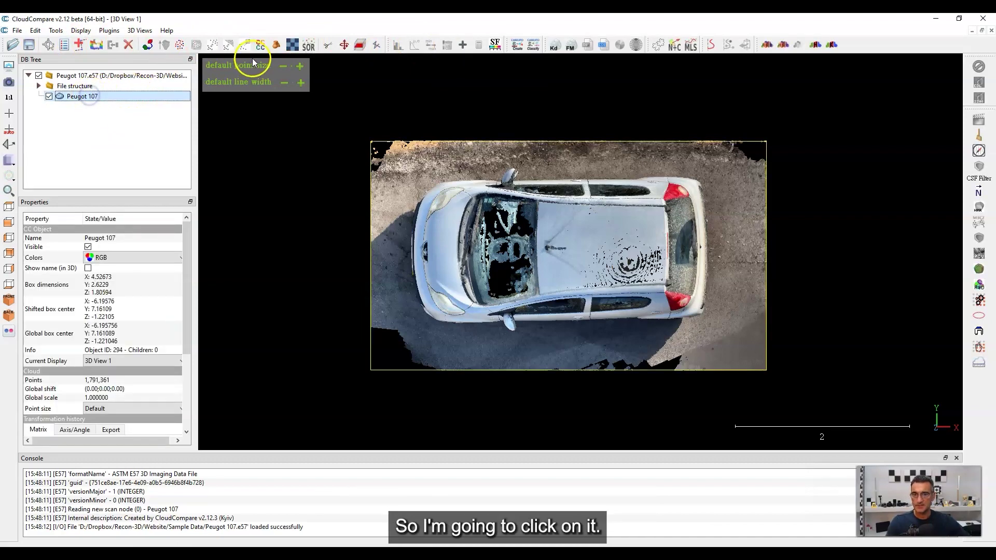
click(343, 45)
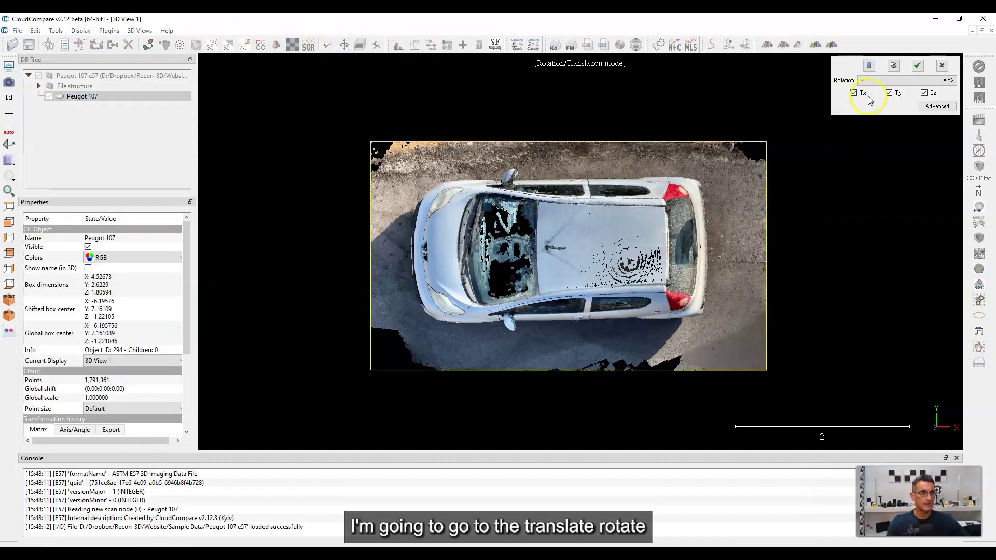
Step: Freely rotate the car cloud into a tilted orientation
click(856, 65)
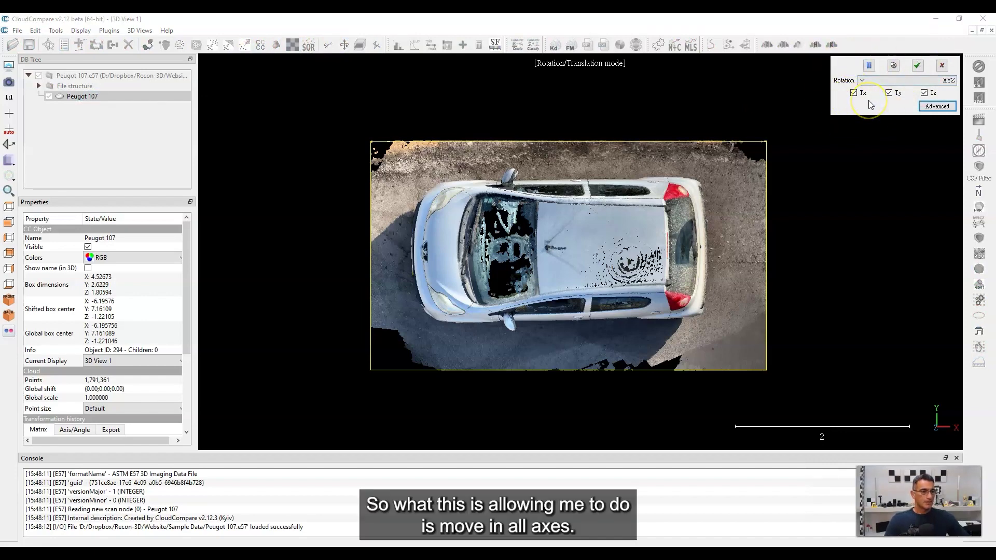
click(862, 83)
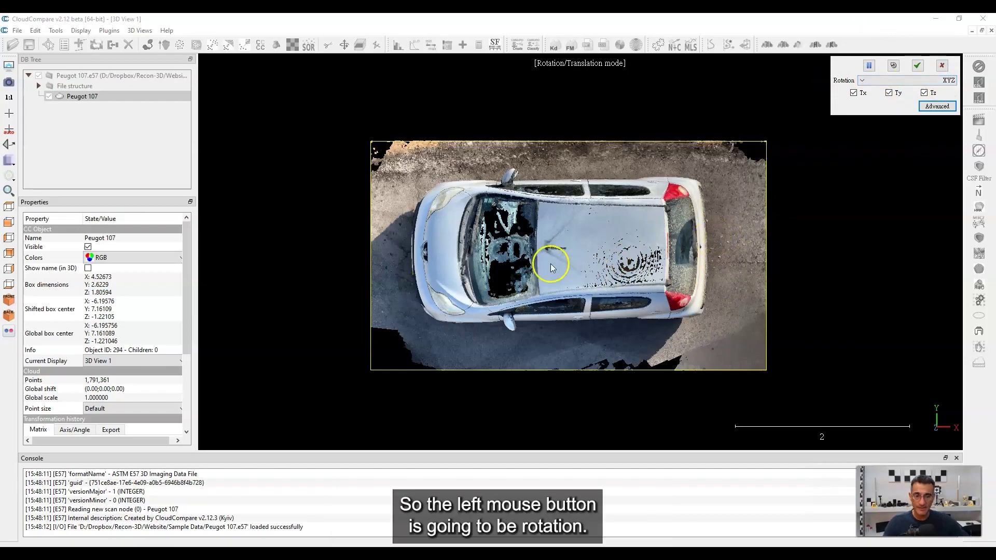
drag(547, 272, 477, 266)
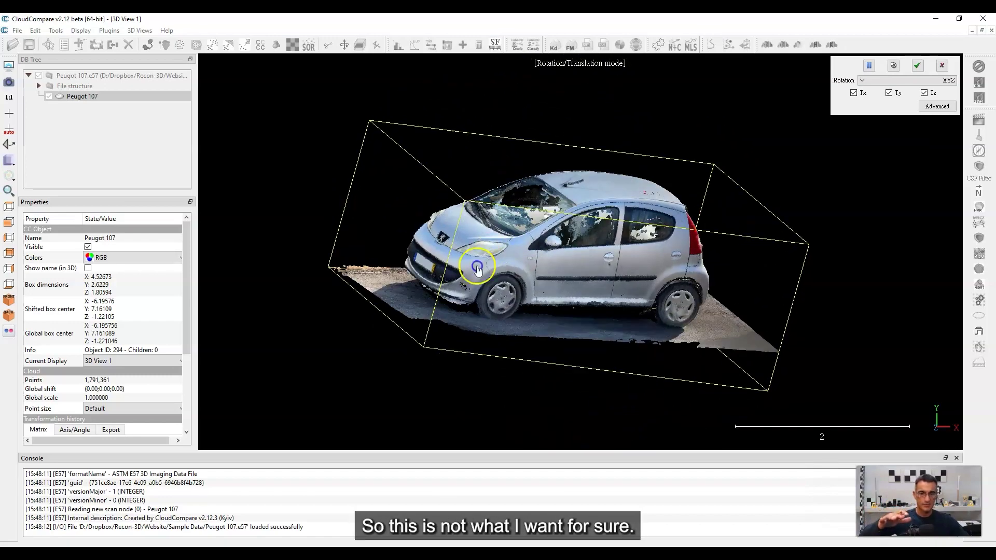
drag(632, 228, 615, 229)
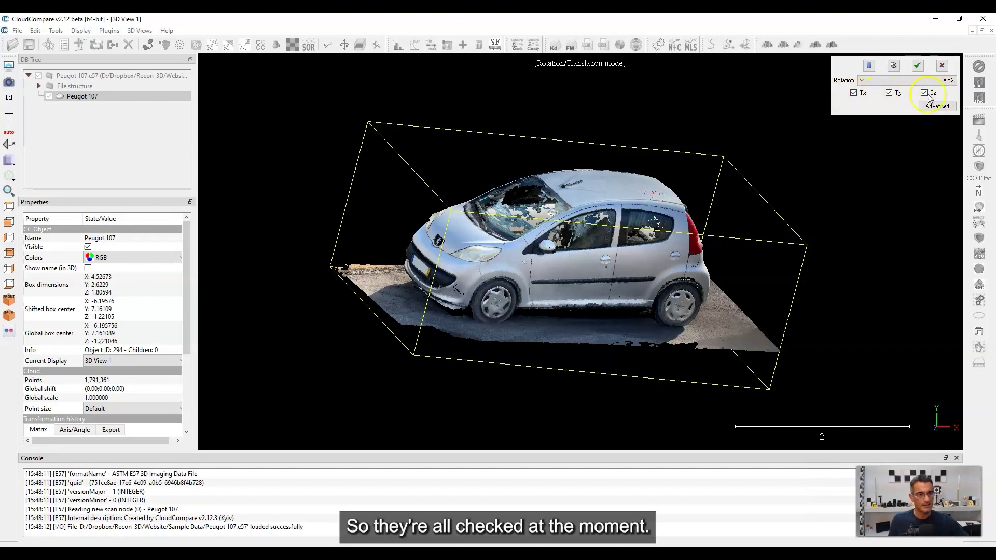
drag(709, 225, 685, 198)
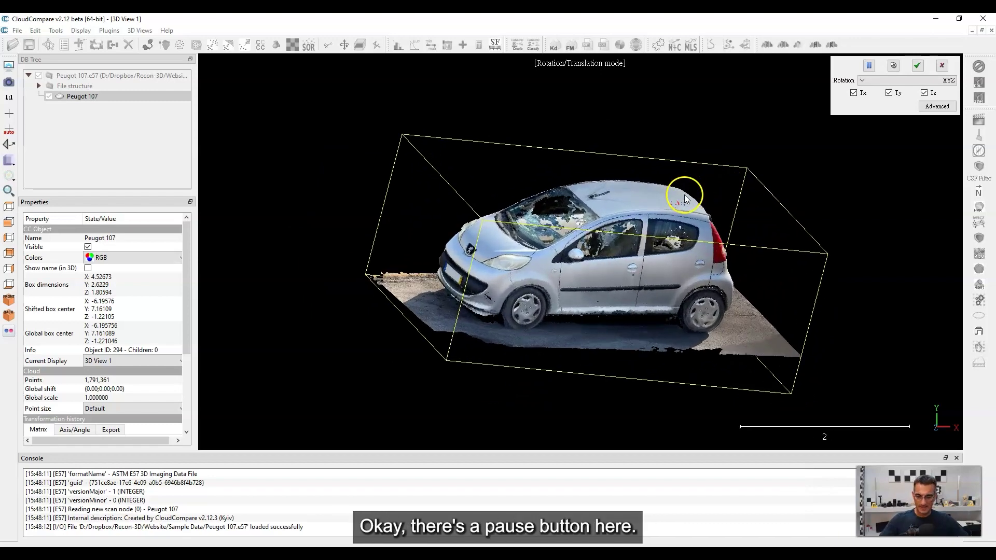
Step: Pause the transformation and return to the top view of the car
click(869, 66)
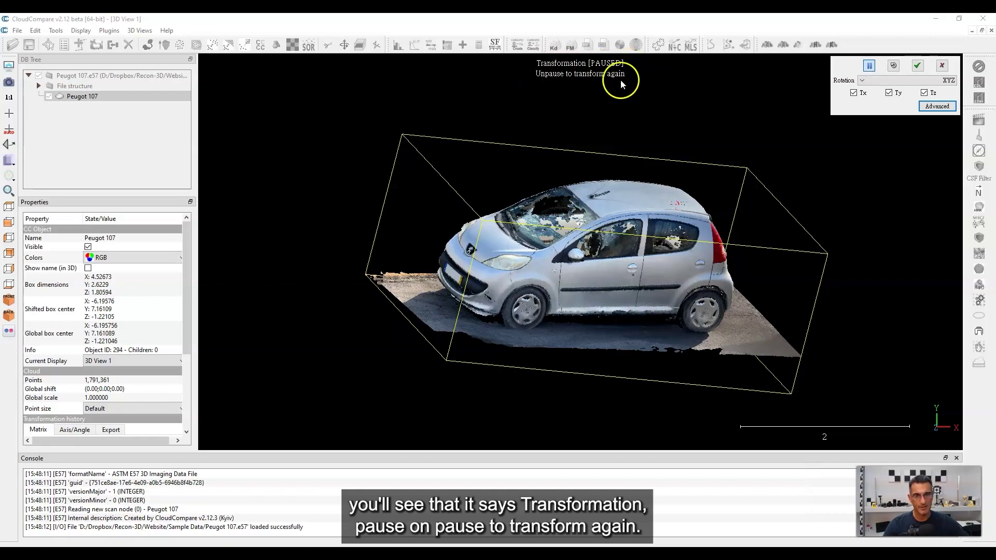
drag(611, 182, 518, 306)
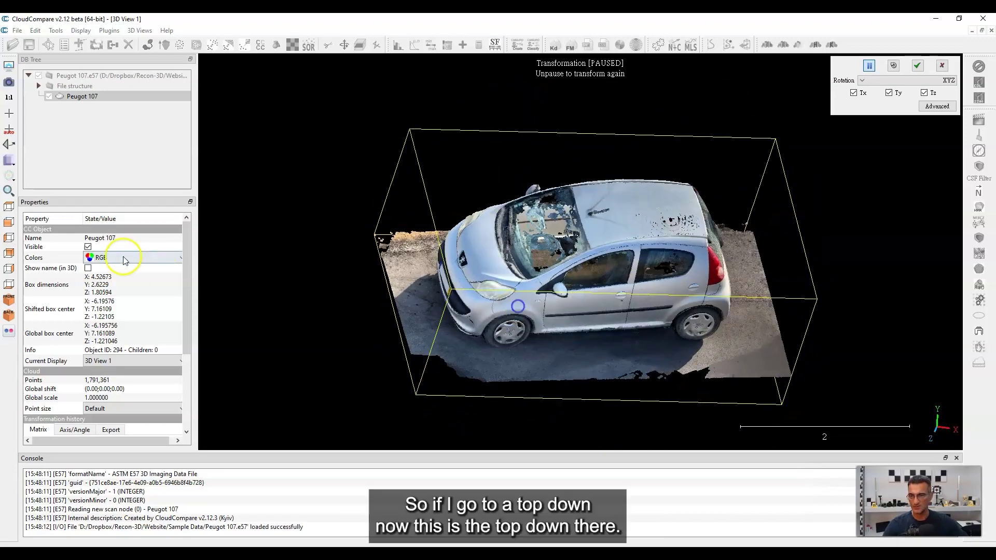
click(9, 207)
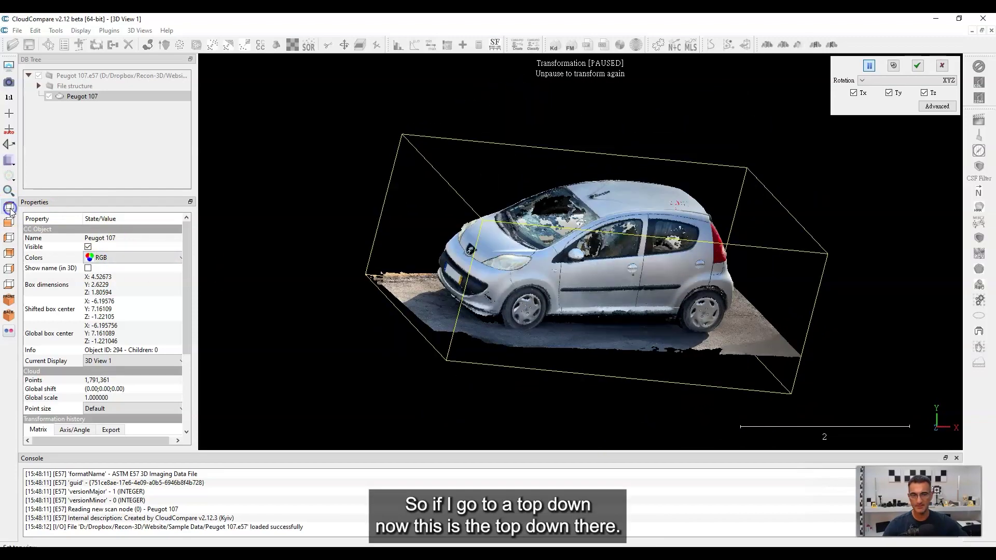
Step: Cancel the skewed transformation, reselect Peugeot 107 and restart Translate/Rotate
click(942, 66)
click(616, 252)
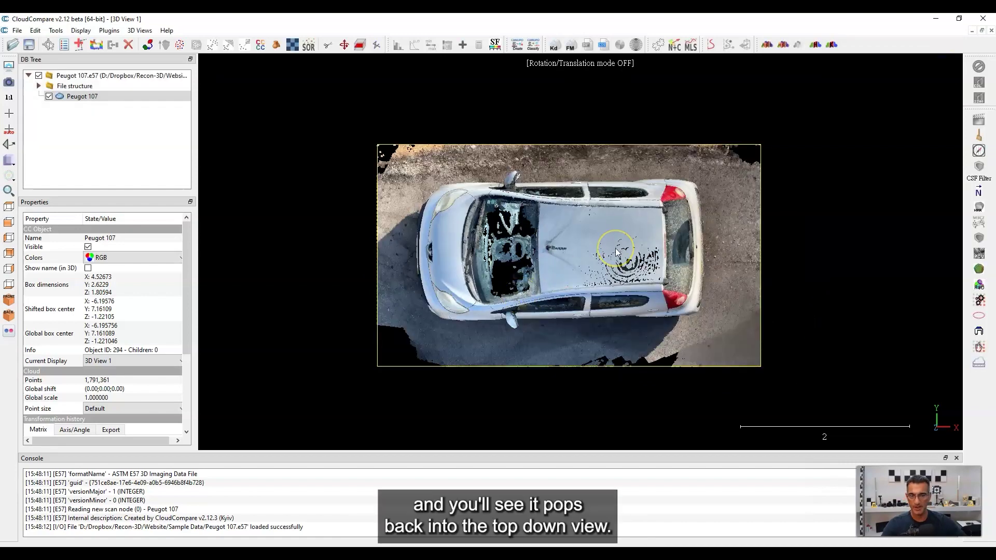
click(279, 251)
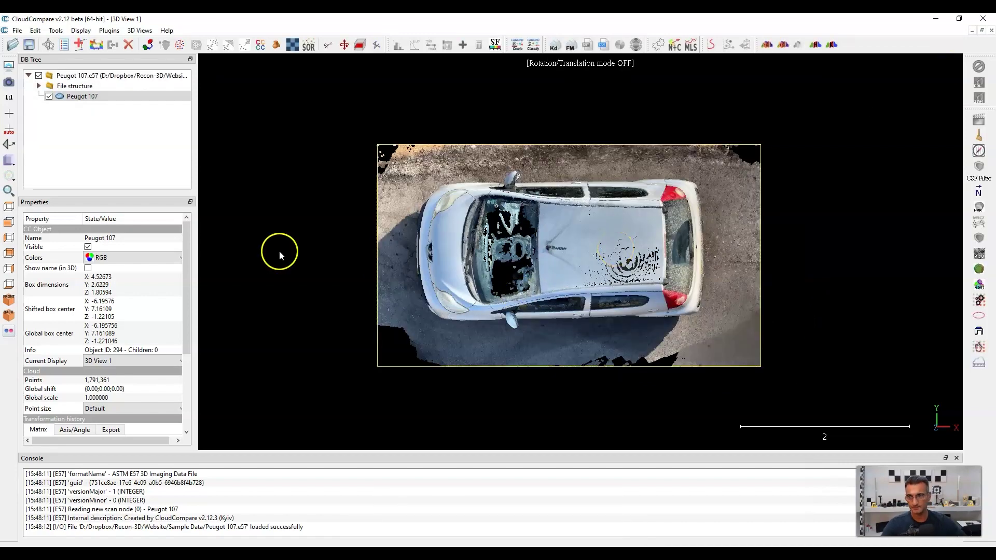
click(89, 96)
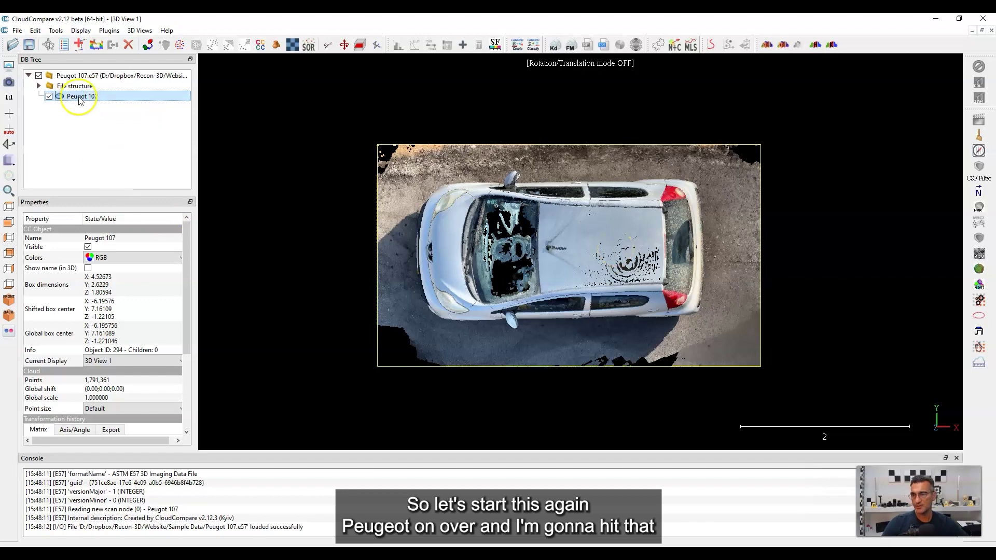
mouse_move(263, 77)
click(343, 45)
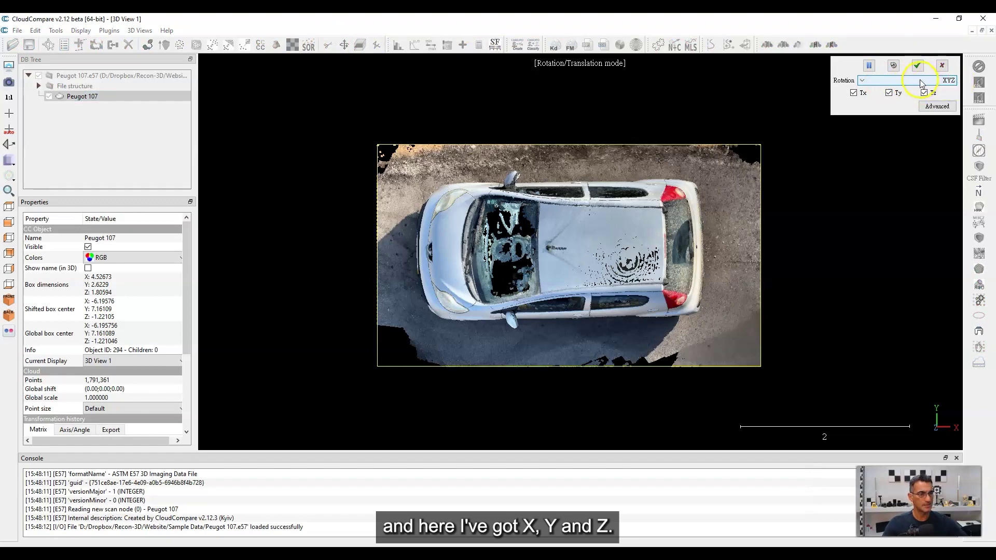
Step: Restrict rotation to Z and turn the car until it runs straight vertically in top view
click(864, 83)
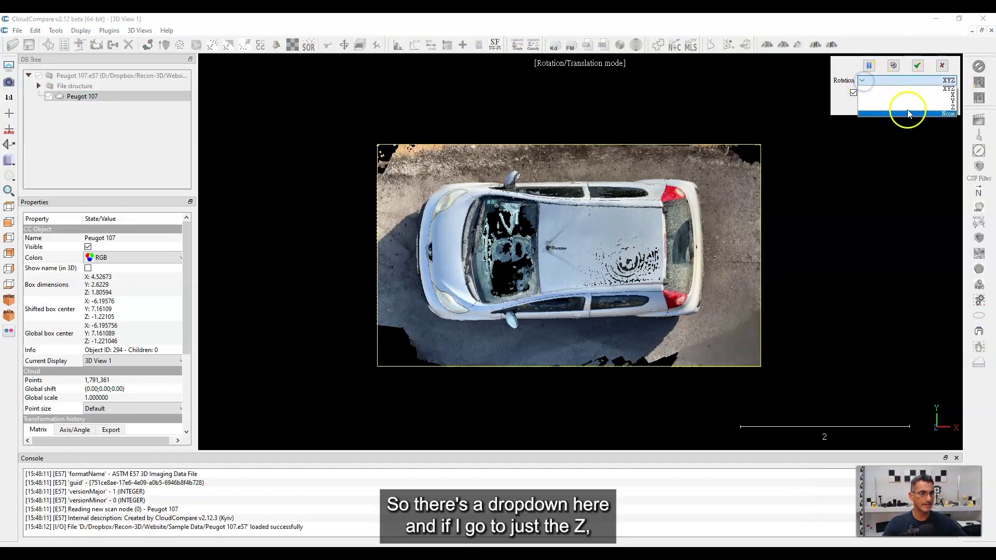
click(929, 108)
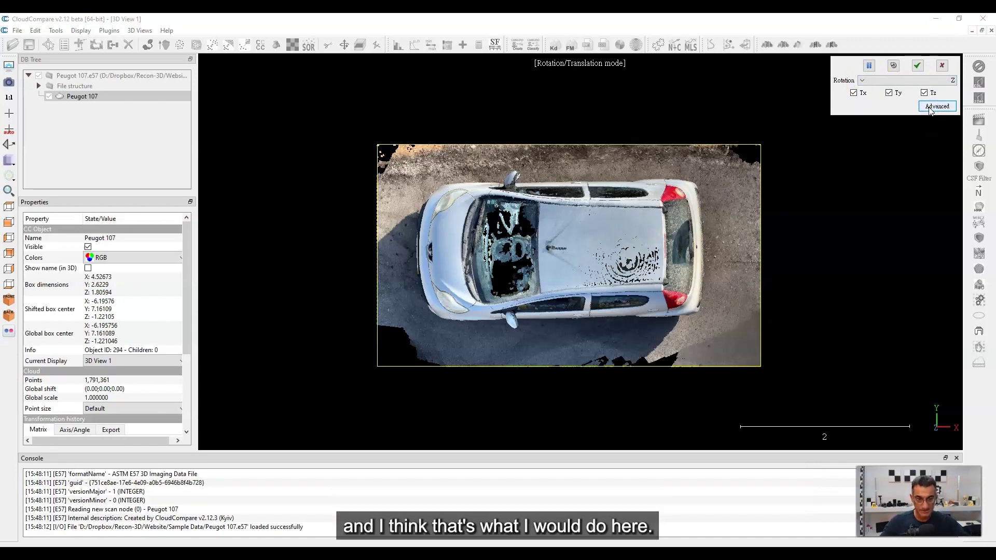
drag(749, 210, 620, 348)
scroll(597, 153, up, 2)
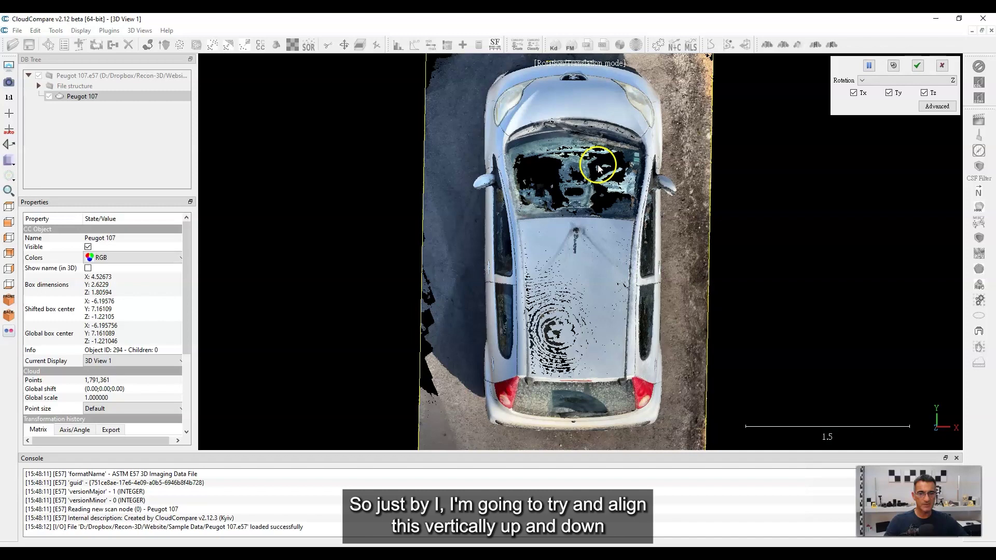
drag(675, 320, 555, 325)
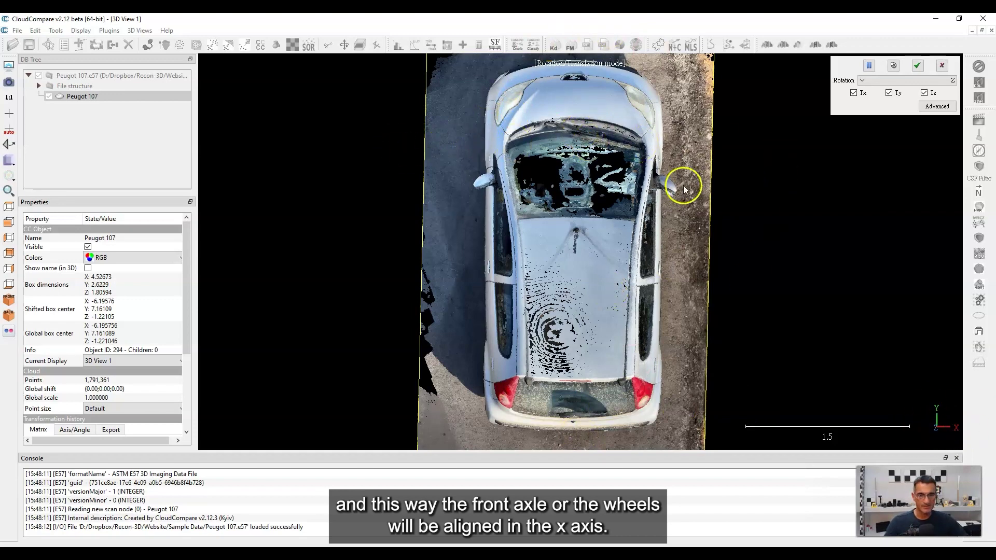
drag(691, 181, 690, 159)
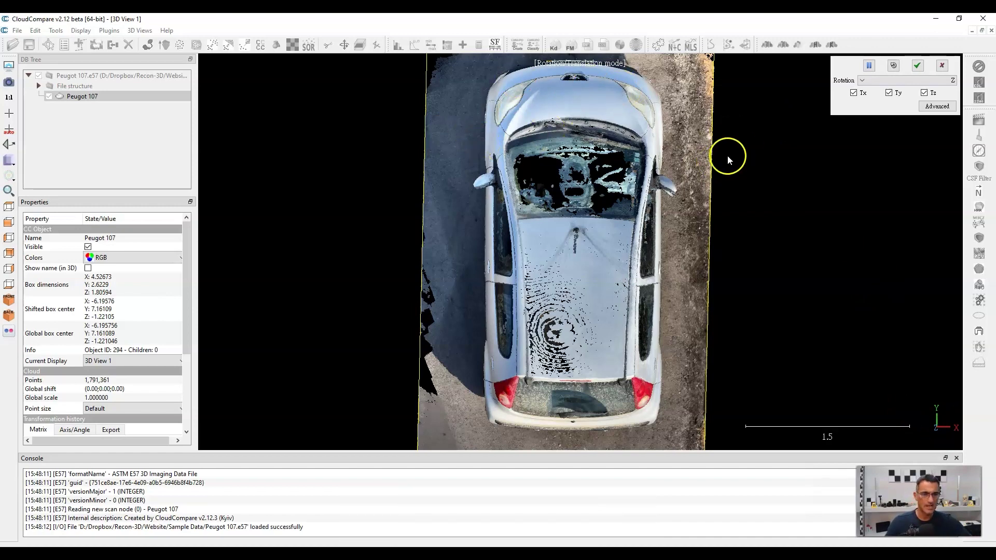
drag(684, 170, 685, 172)
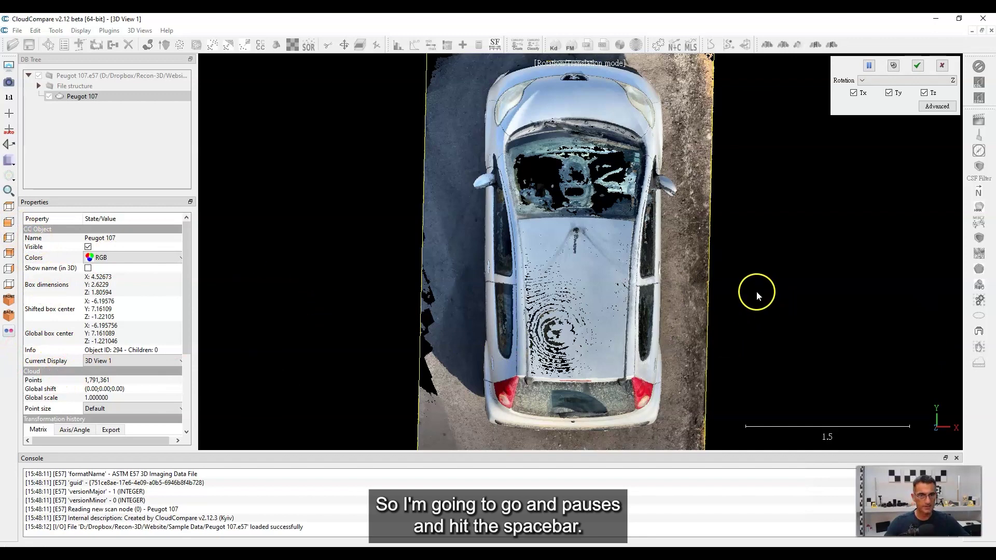
Step: Pause the transformation and check the car from front, left side and back views
click(870, 66)
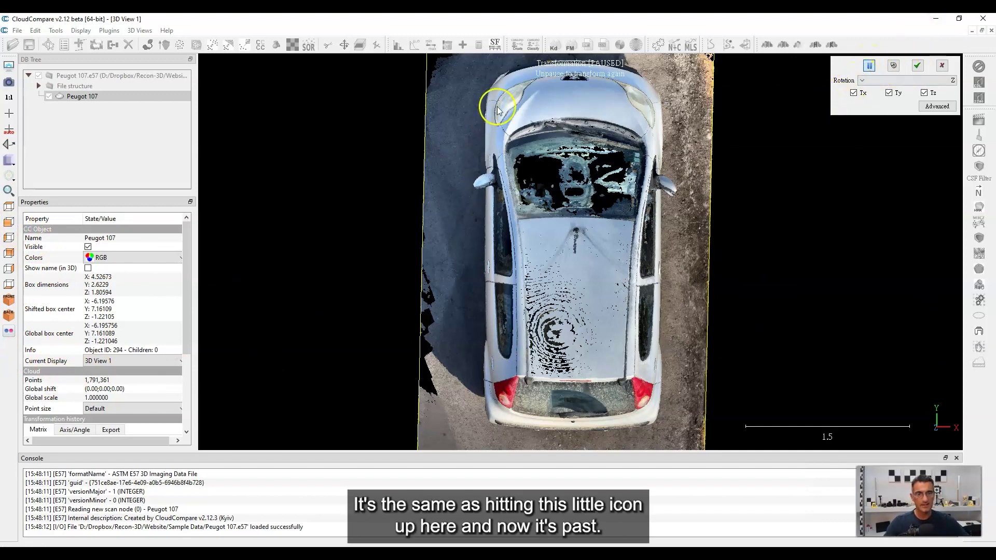
click(9, 224)
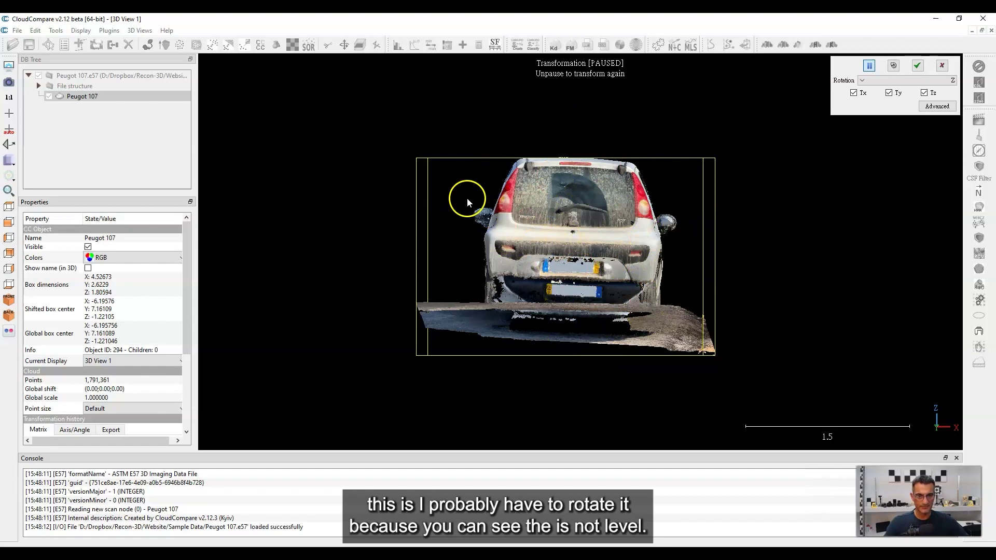
scroll(574, 160, up, 4)
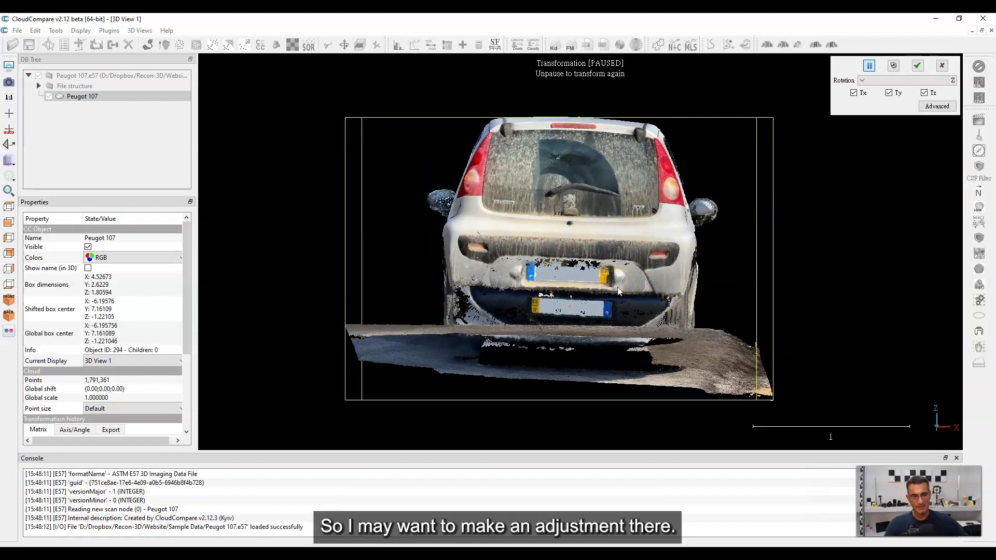
click(10, 238)
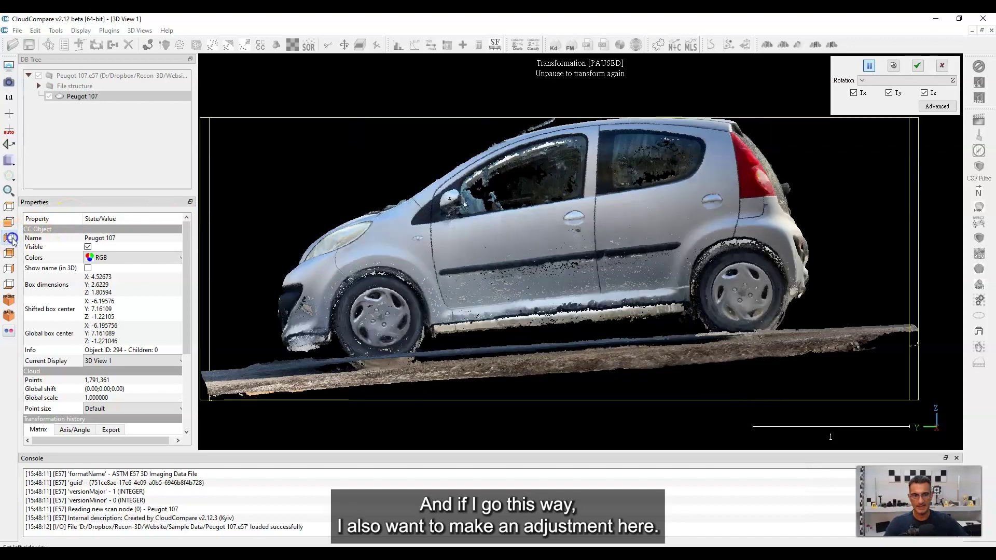
click(587, 352)
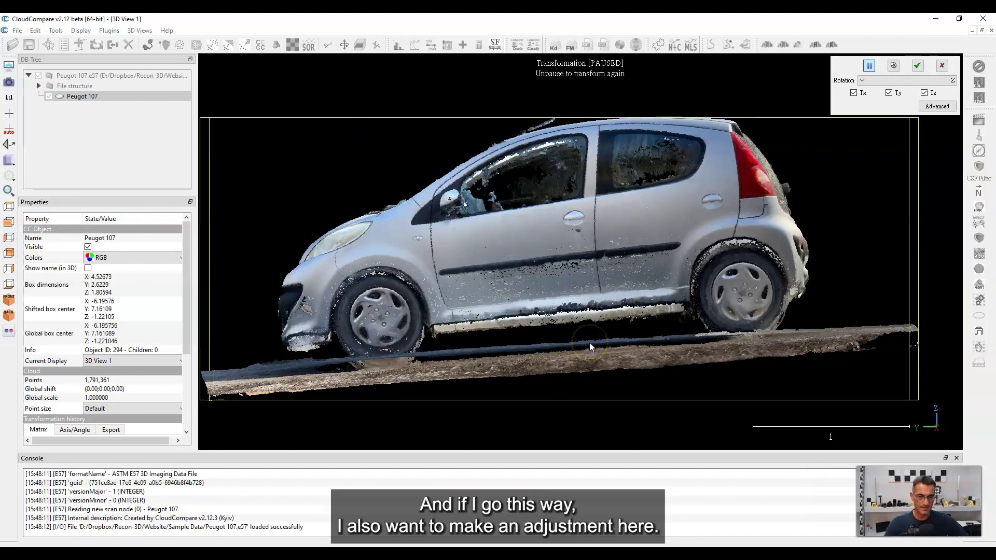
click(9, 222)
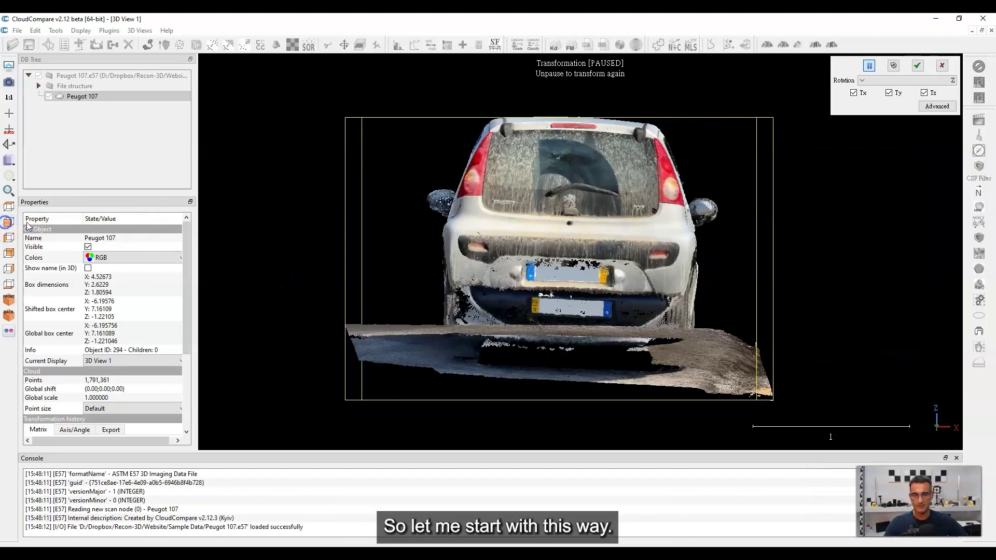
Step: Restrict rotation to Y, resume, and rotate the car level from side to side
click(922, 81)
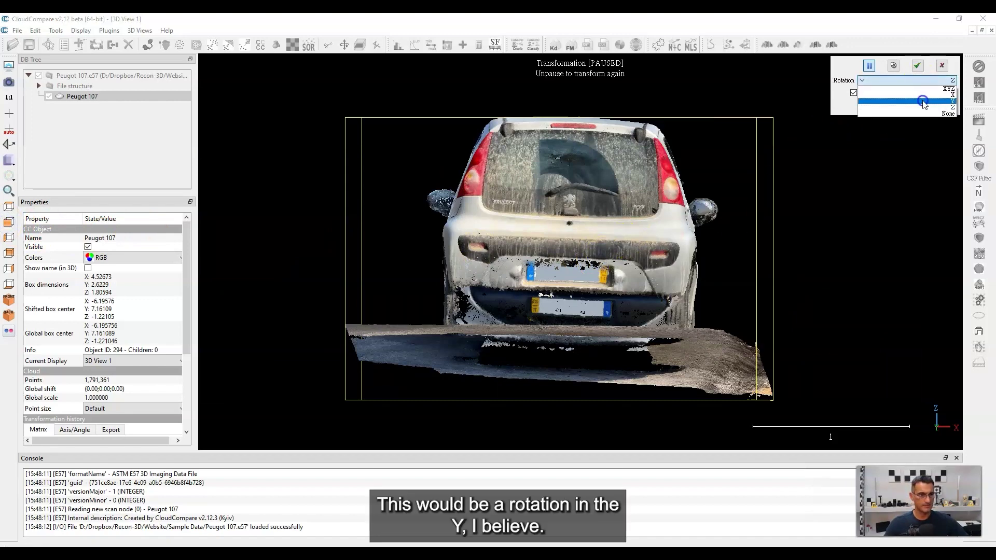
click(924, 101)
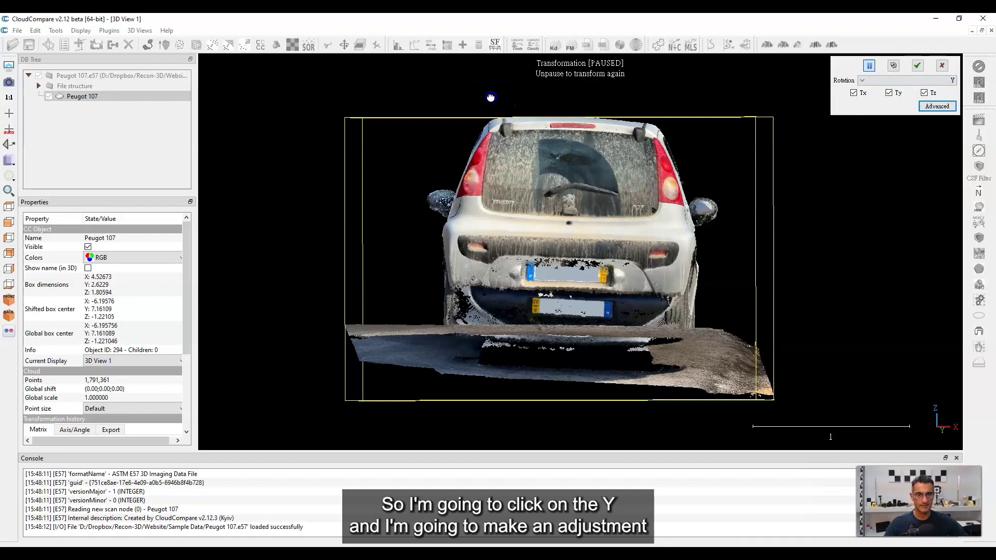
drag(491, 97, 473, 120)
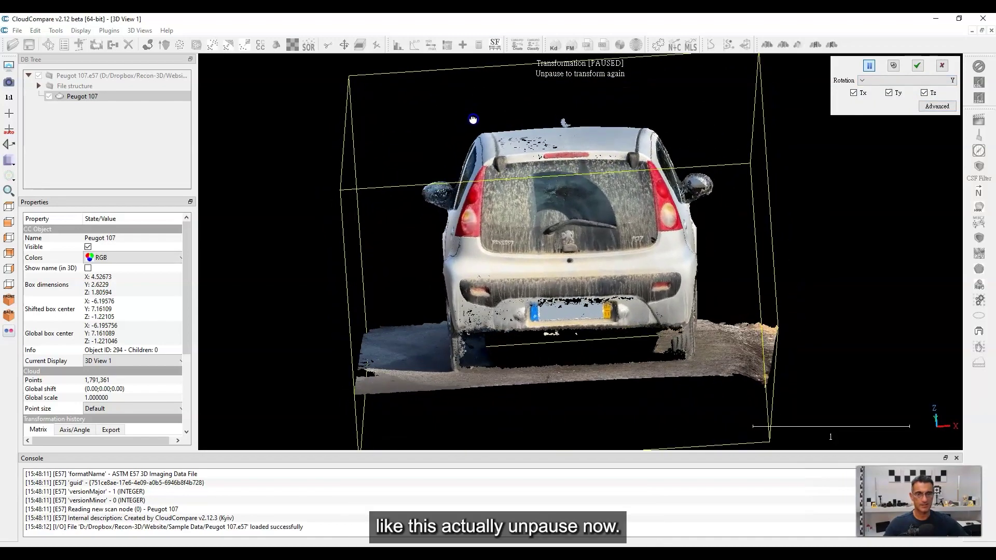
click(10, 224)
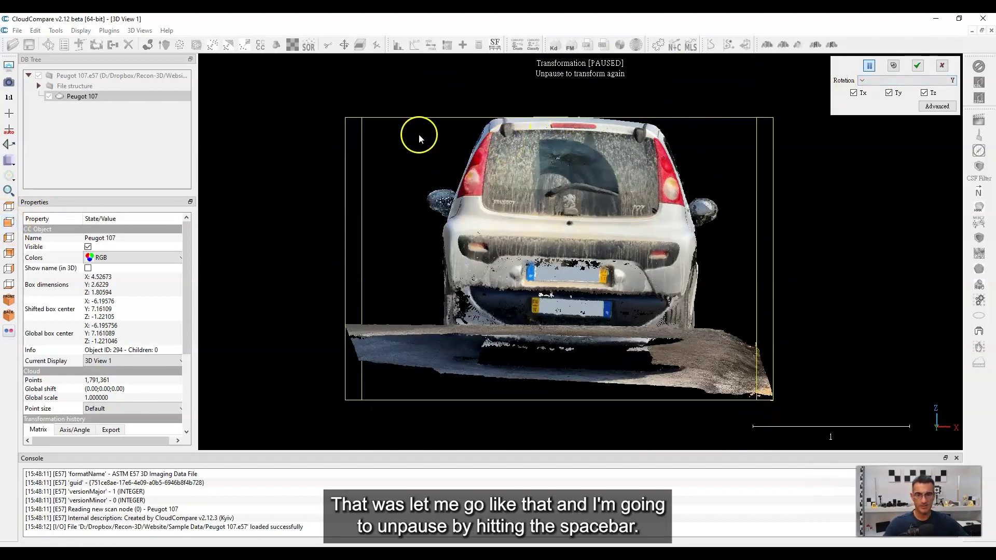
key(space)
drag(438, 98, 421, 105)
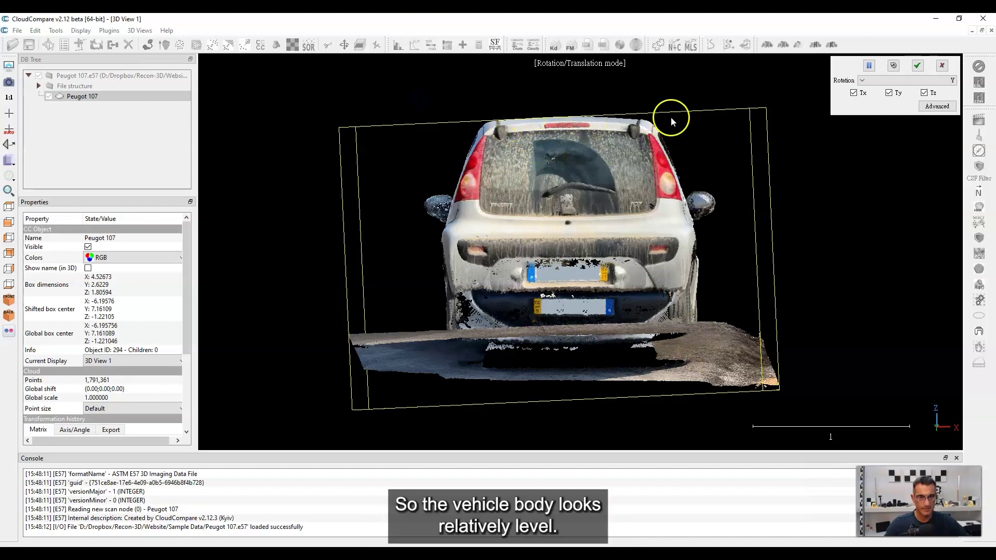
drag(692, 104, 673, 93)
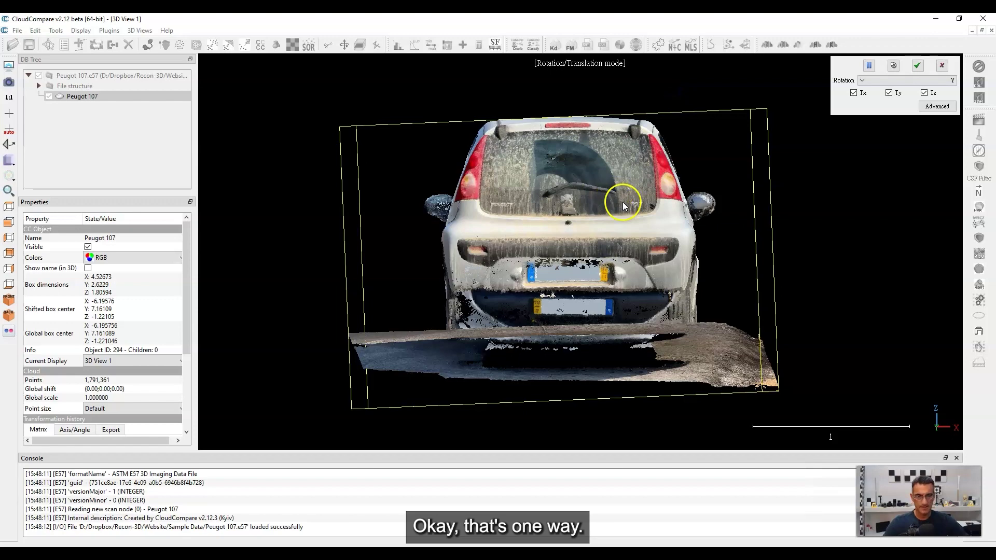
Step: Restrict rotation to X and tilt the car in left side view until the road is level
key(space)
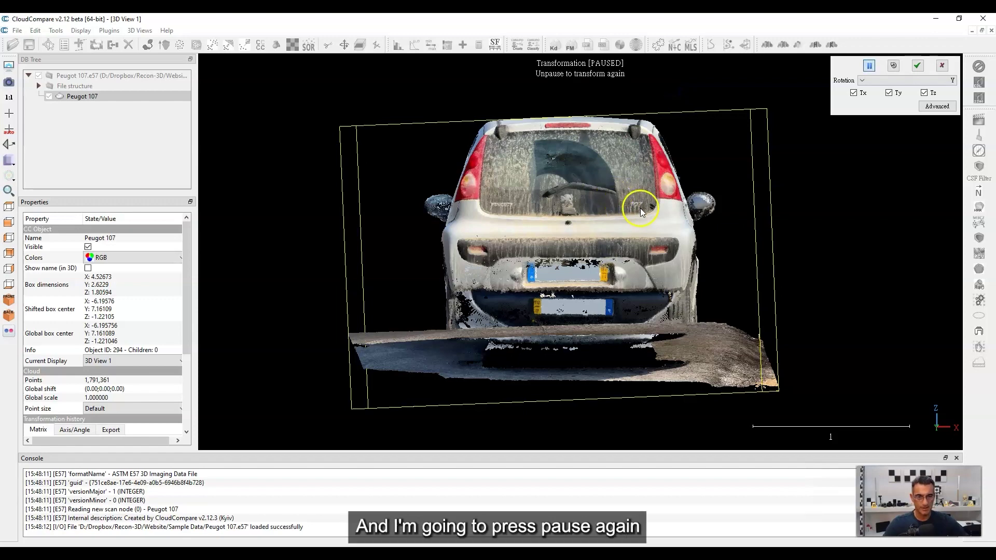
click(892, 81)
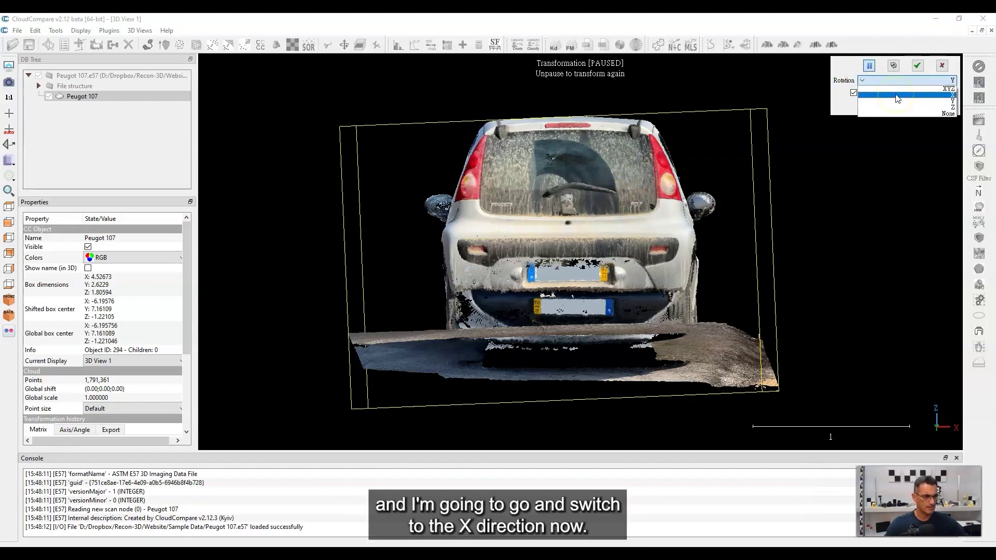
click(898, 96)
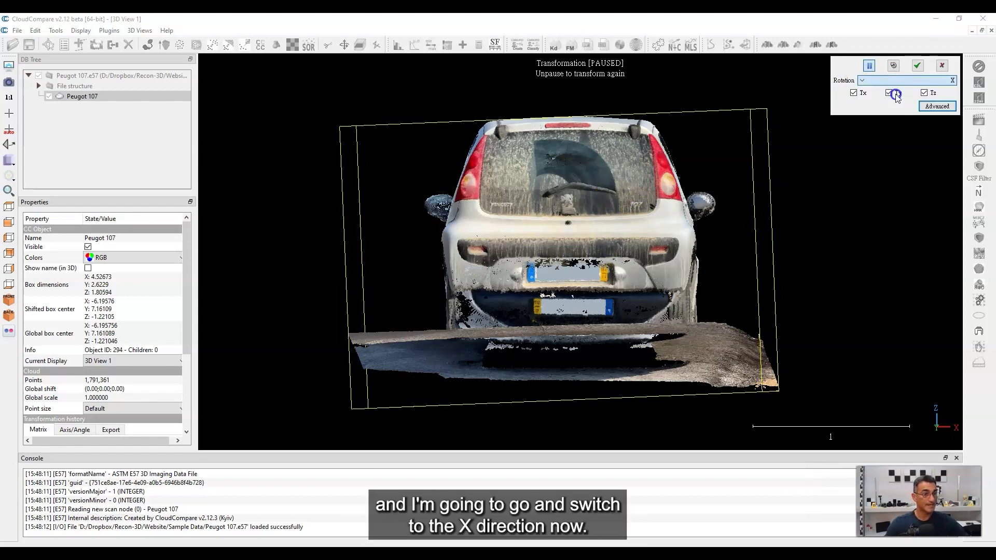
click(9, 239)
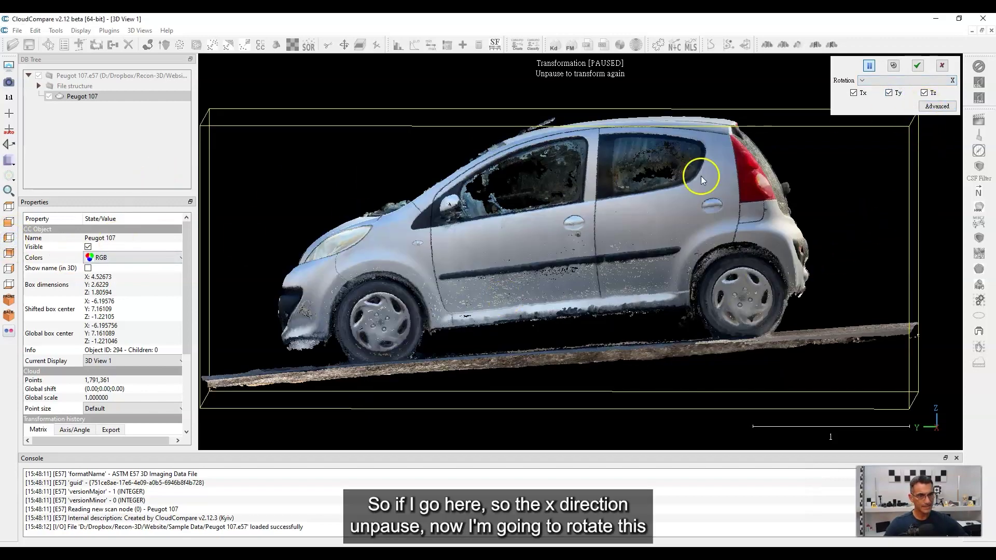
key(space)
mouse_move(889, 213)
mouse_down()
mouse_move(892, 229)
mouse_move(890, 207)
mouse_move(872, 217)
mouse_up()
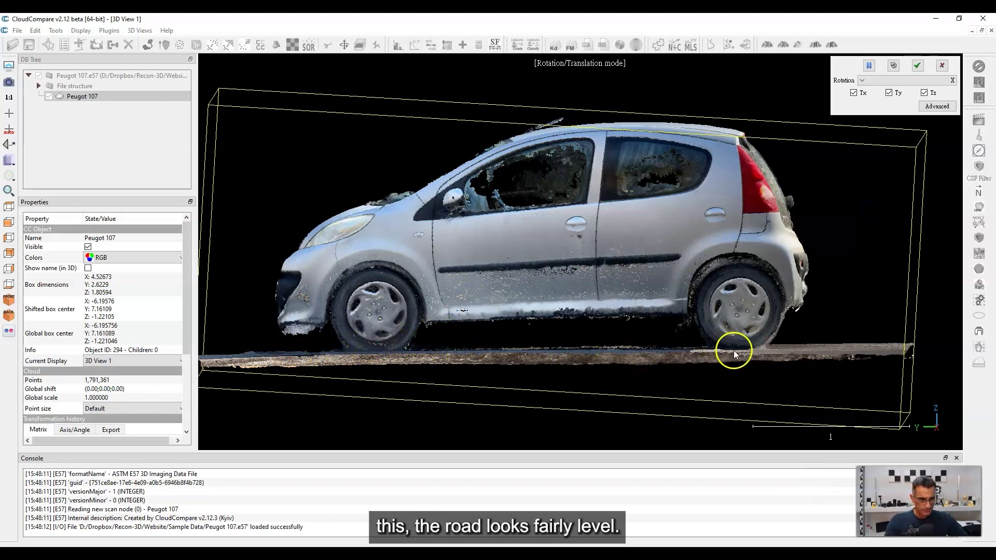
Step: Apply the levelling rotation and highlight the logged transformation matrix in the console
click(918, 66)
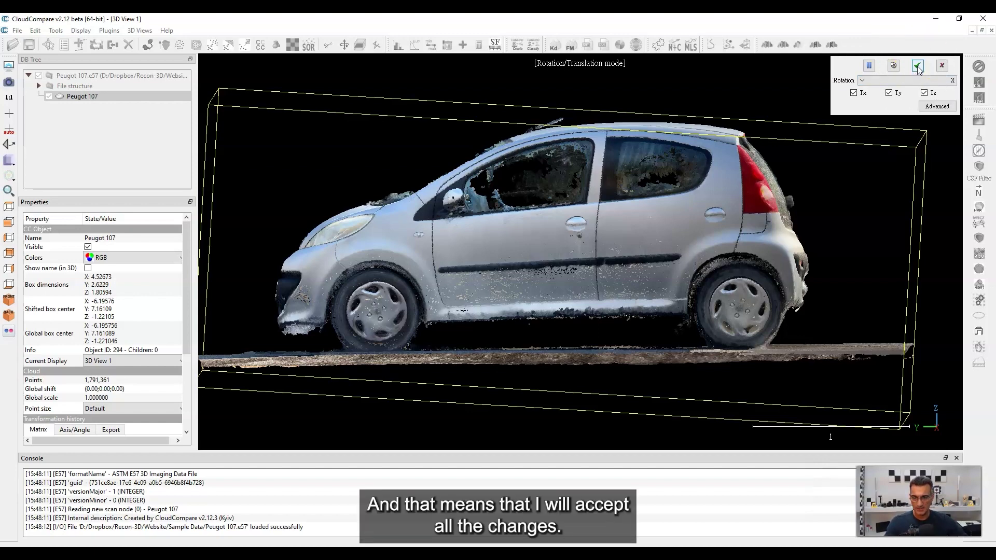
click(918, 66)
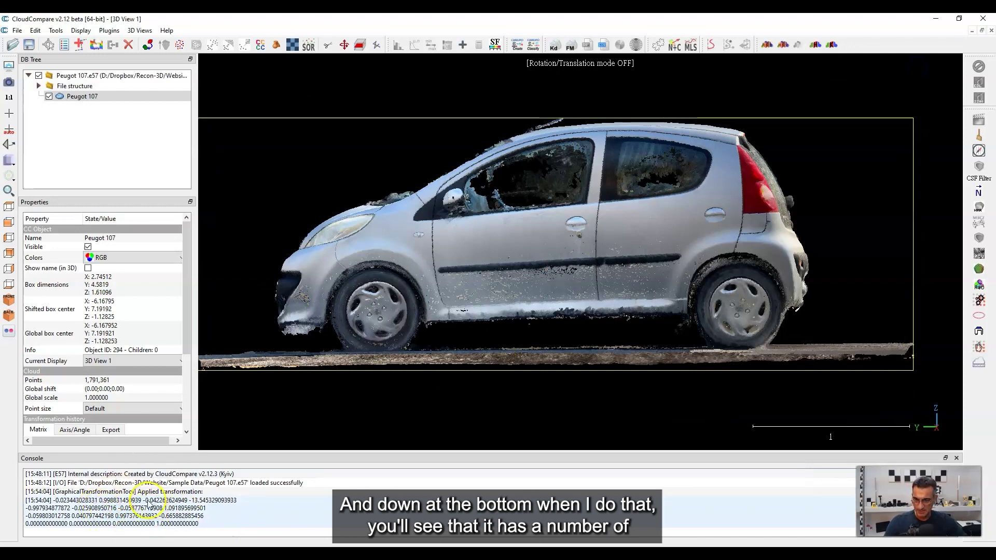
click(148, 516)
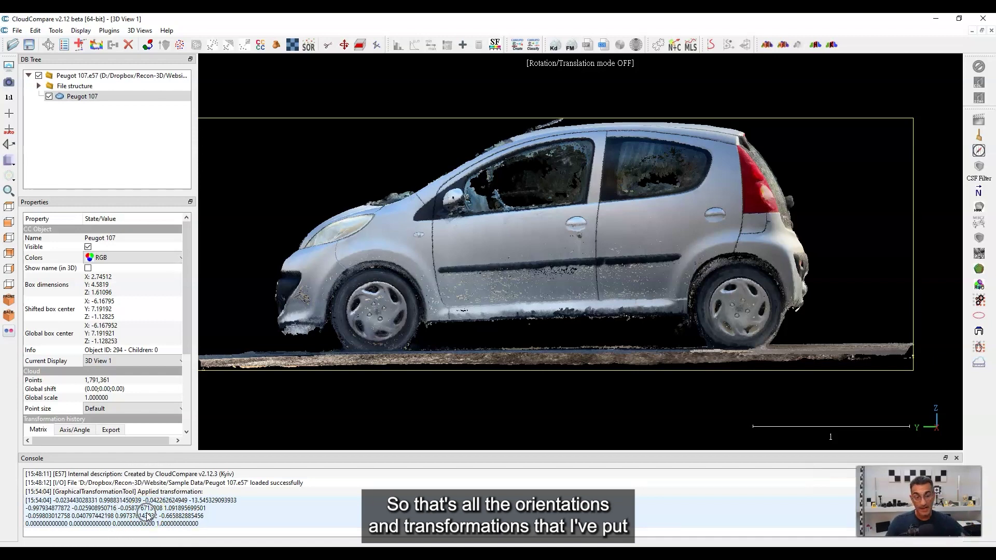
click(461, 438)
click(528, 236)
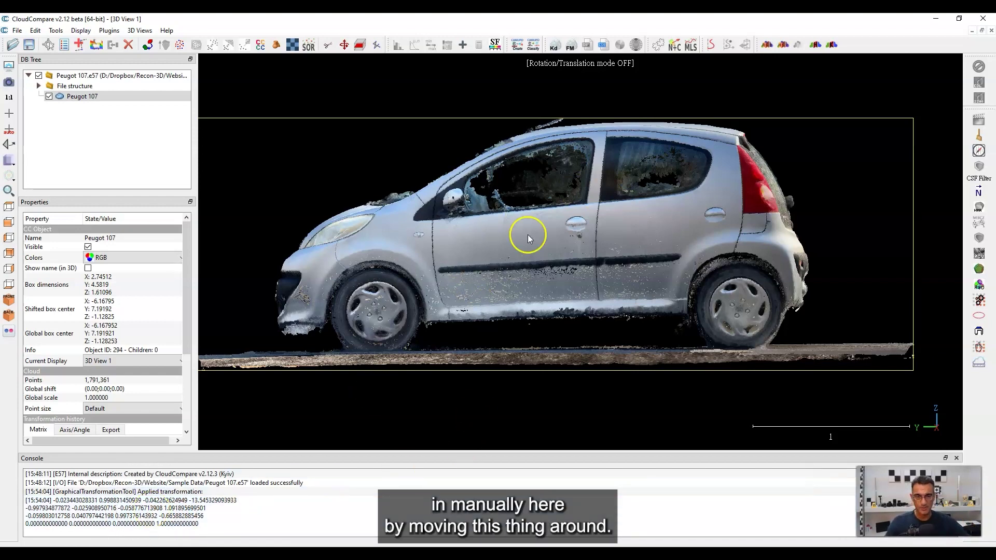
scroll(545, 237, down, 5)
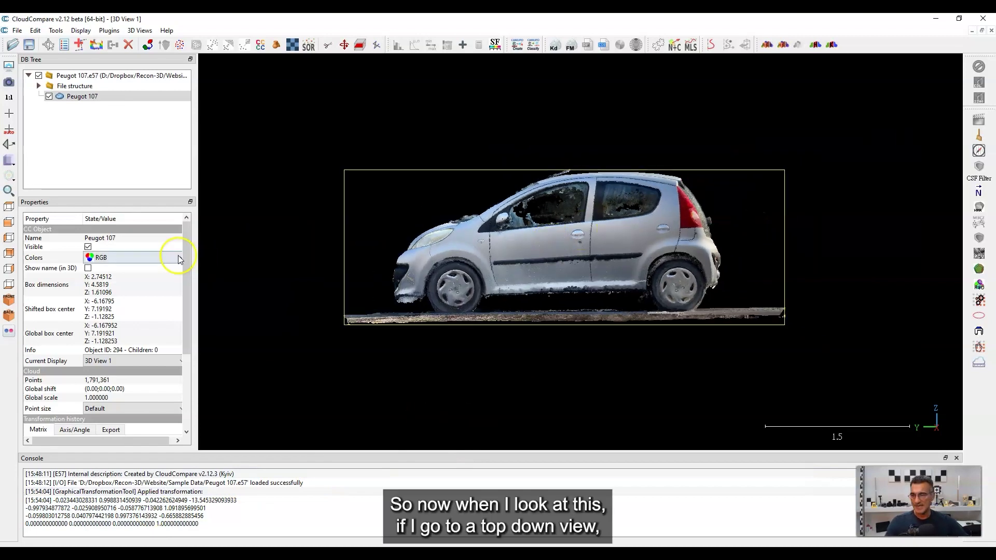
Step: Verify the levelled car from the top, rear and side views
click(9, 206)
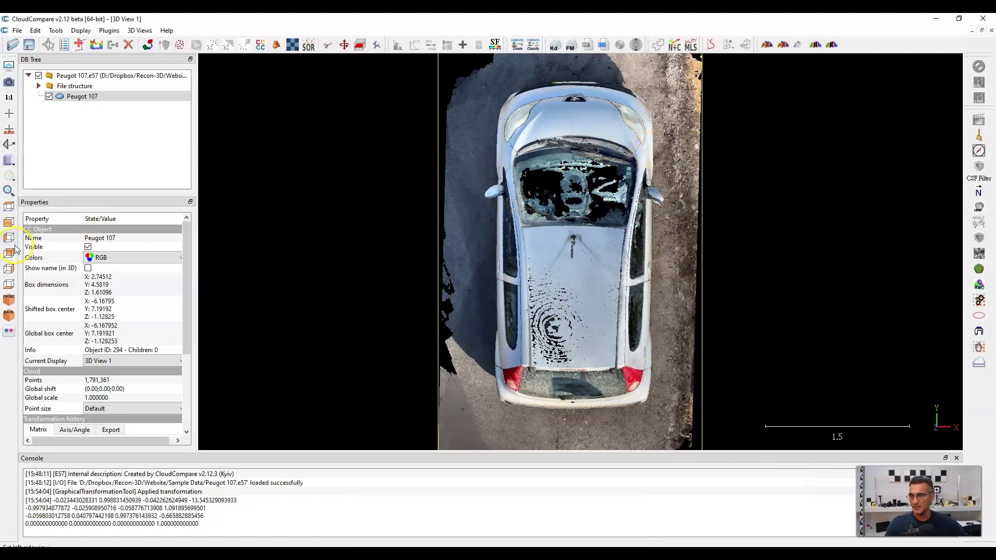
click(9, 223)
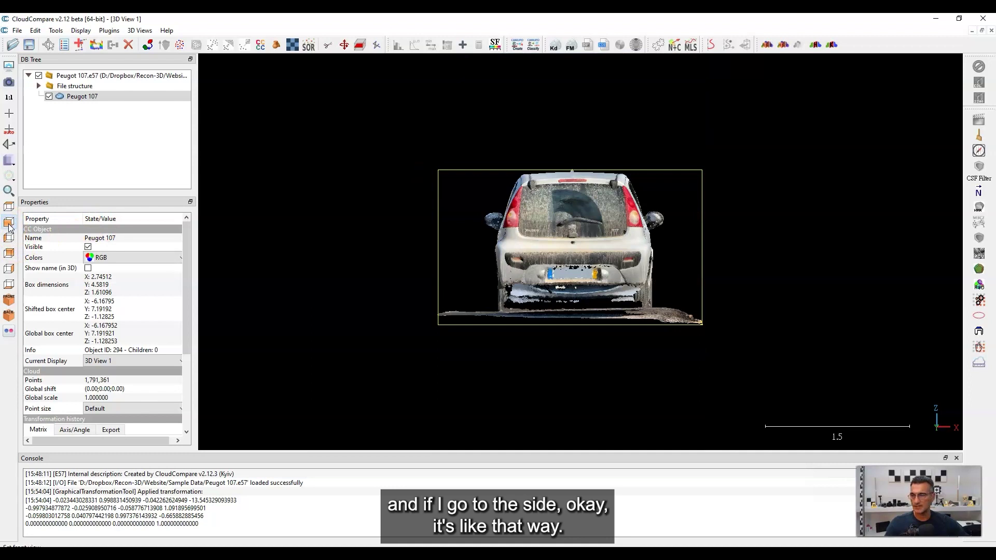
click(9, 239)
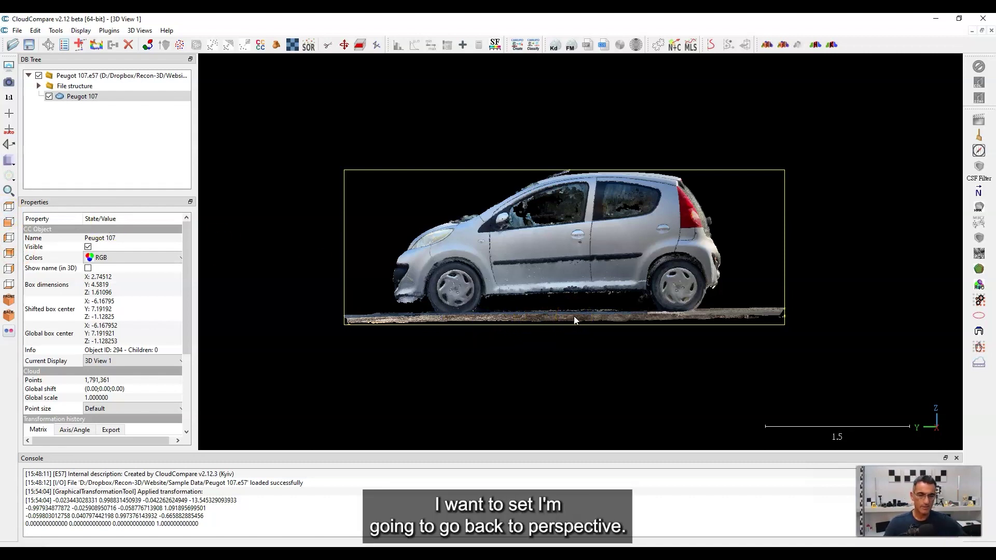
Step: Switch to object-centred perspective and orbit and zoom around to the car's other side
click(9, 161)
click(52, 171)
drag(604, 297, 531, 202)
scroll(702, 291, up, 5)
scroll(701, 291, up, 5)
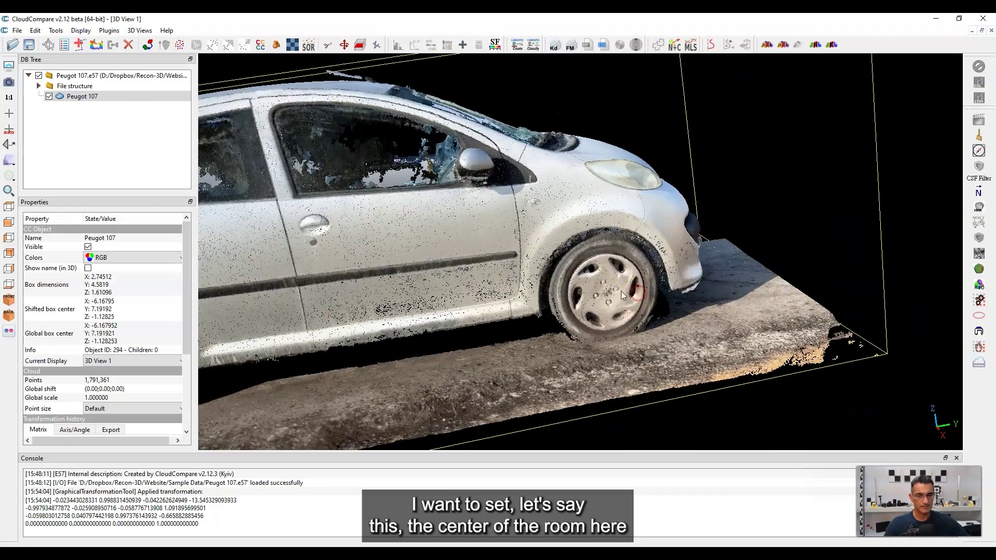
scroll(612, 296, up, 3)
Step: Raise the default point size to 5 so the cloud renders with larger points
mouse_move(291, 104)
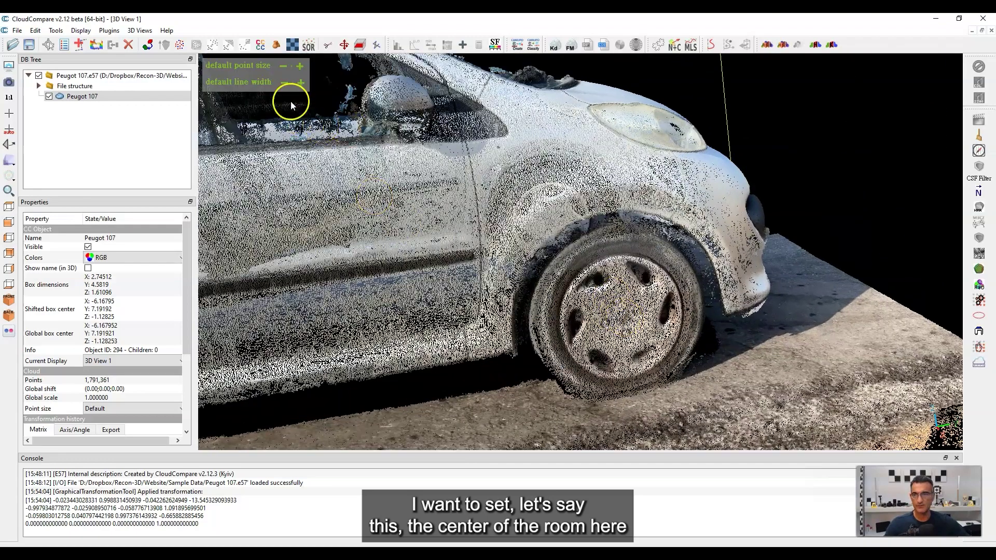
click(300, 66)
scroll(654, 332, up, 2)
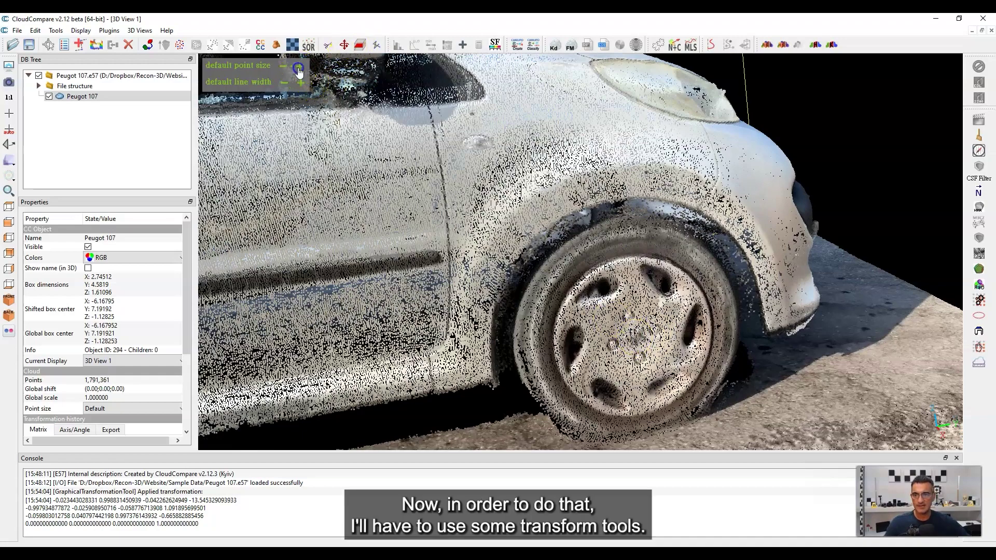
click(298, 68)
click(298, 68)
scroll(605, 238, up, 3)
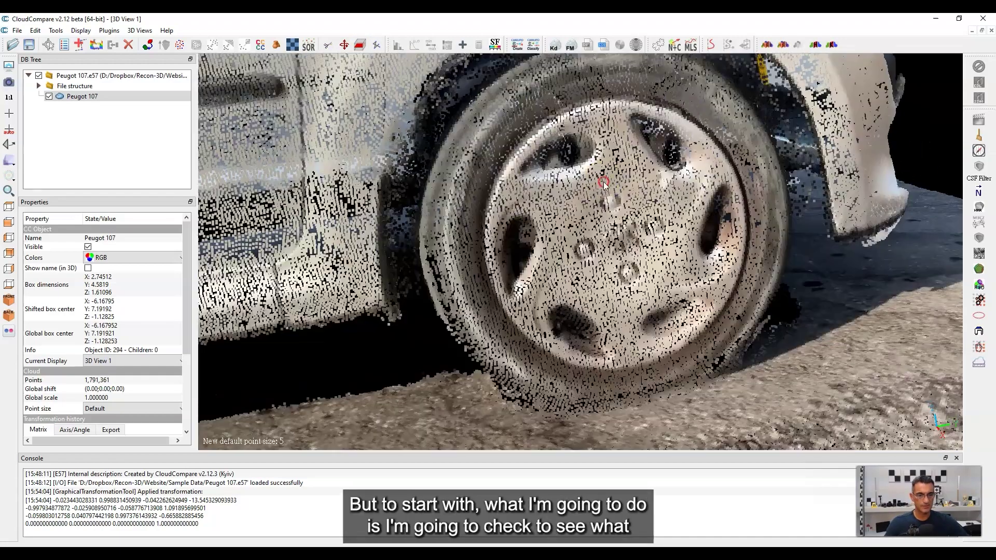
Step: Turn the front wheel to face the camera and select the Peugot 107 cloud
drag(604, 183, 608, 239)
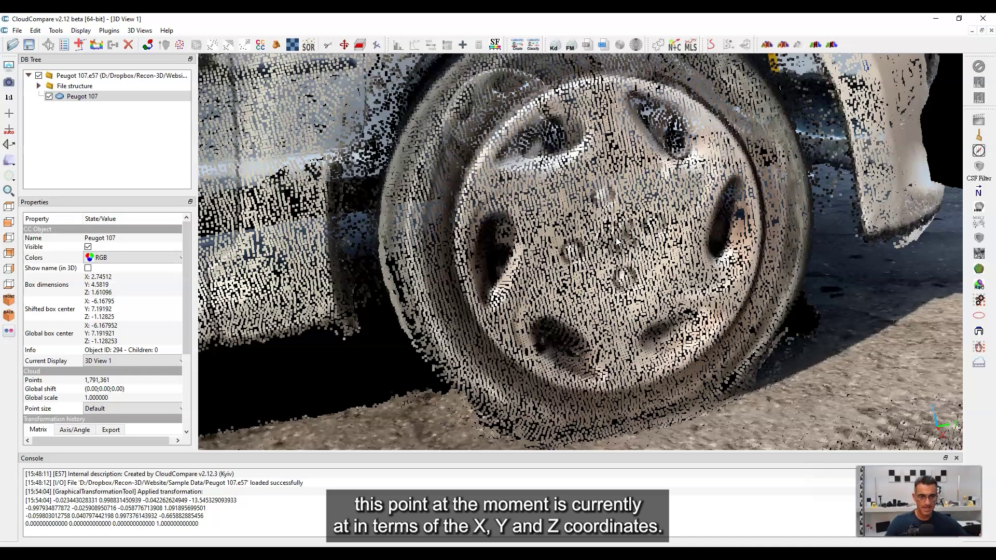
click(80, 96)
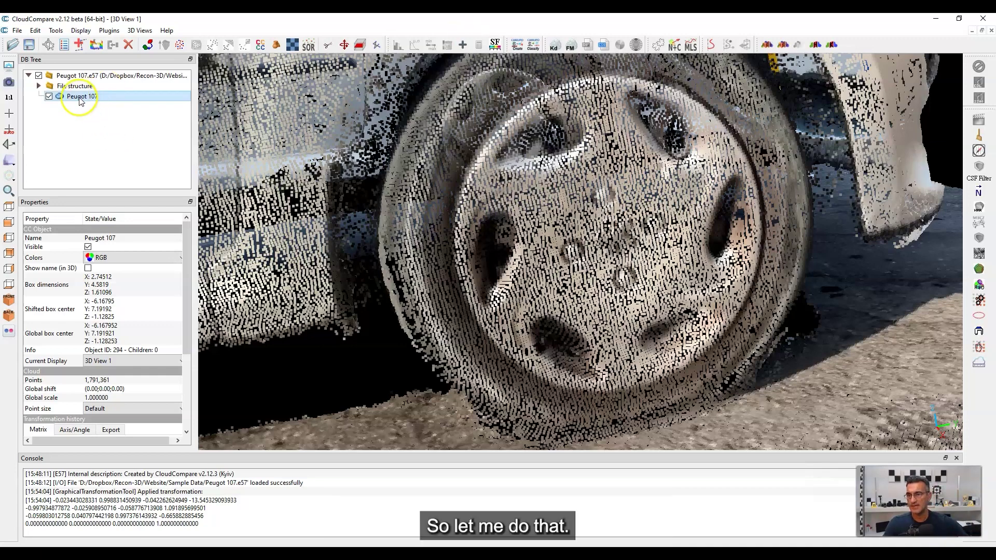
click(49, 47)
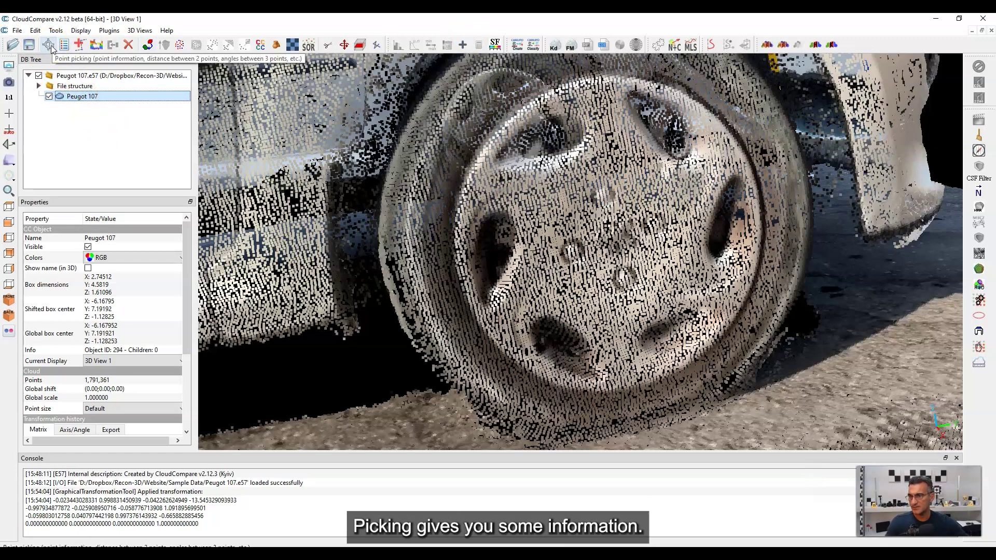
Step: Pick a point at the front wheel's hub centre and drag its label above the wheel
click(50, 46)
click(510, 313)
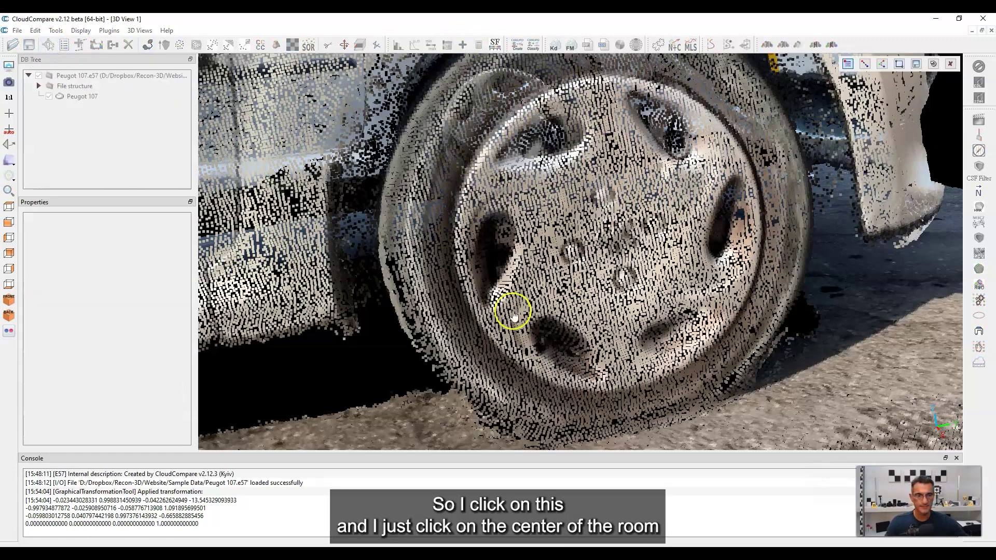
click(636, 246)
click(617, 240)
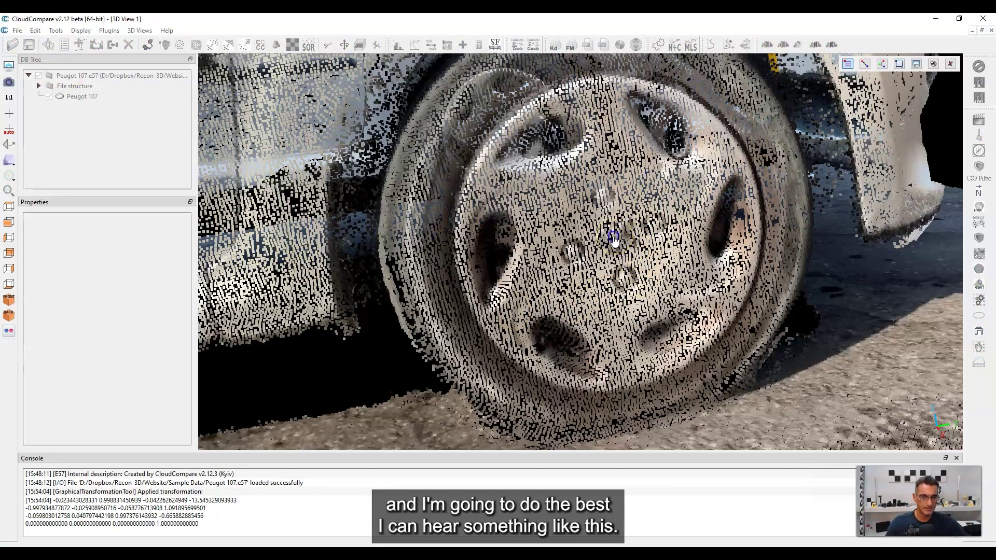
click(614, 239)
drag(669, 267, 836, 291)
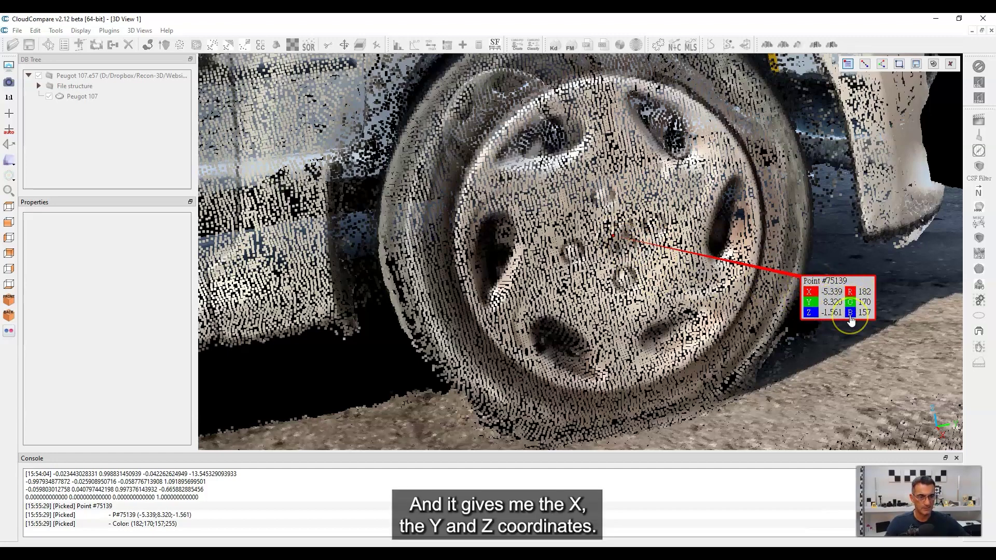
drag(851, 319, 813, 191)
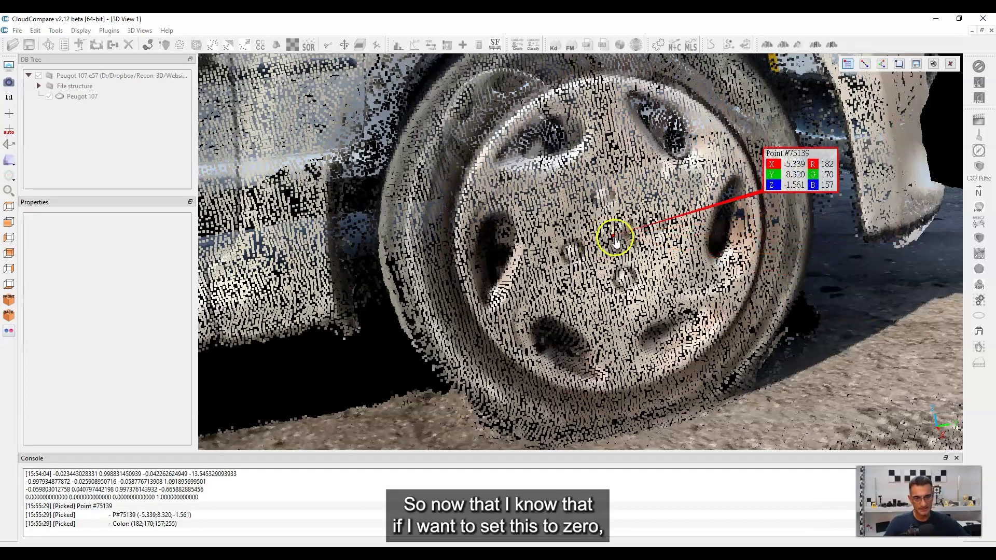
Step: Re-pick the hub centre to get point #75449 (X -5.340, Y 8.324, Z -1.567) and place its label right of the wheel
scroll(614, 234, down, 5)
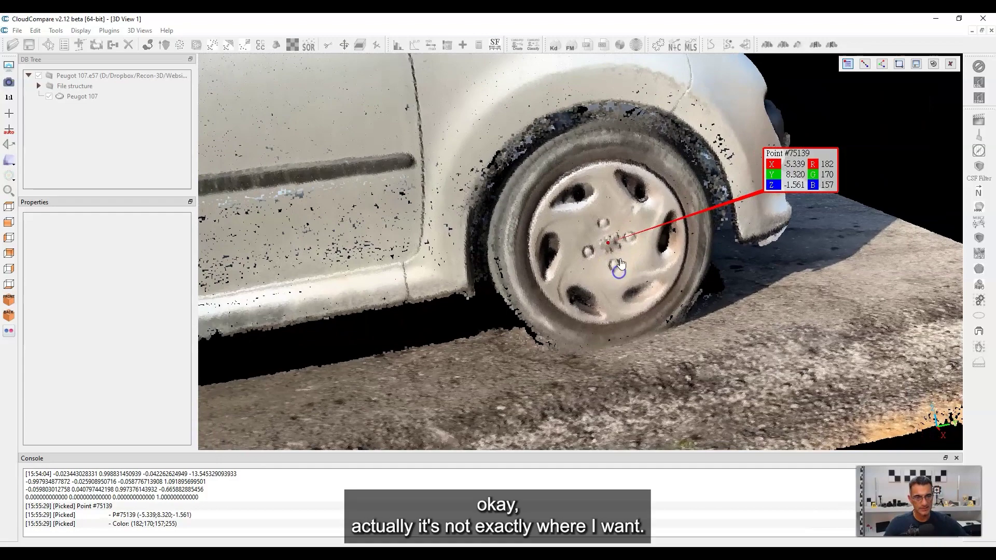
scroll(614, 262, up, 3)
click(623, 239)
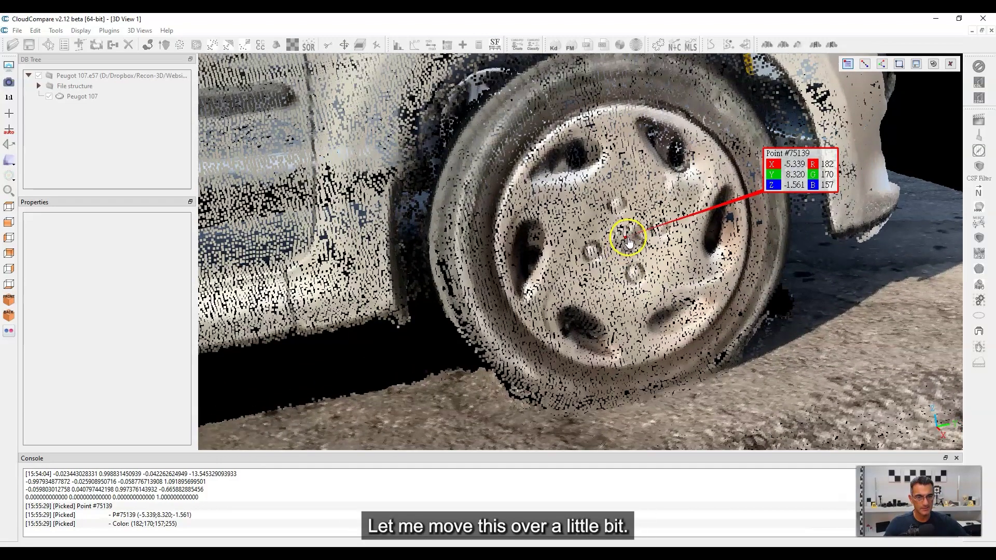
drag(789, 153, 664, 254)
click(634, 239)
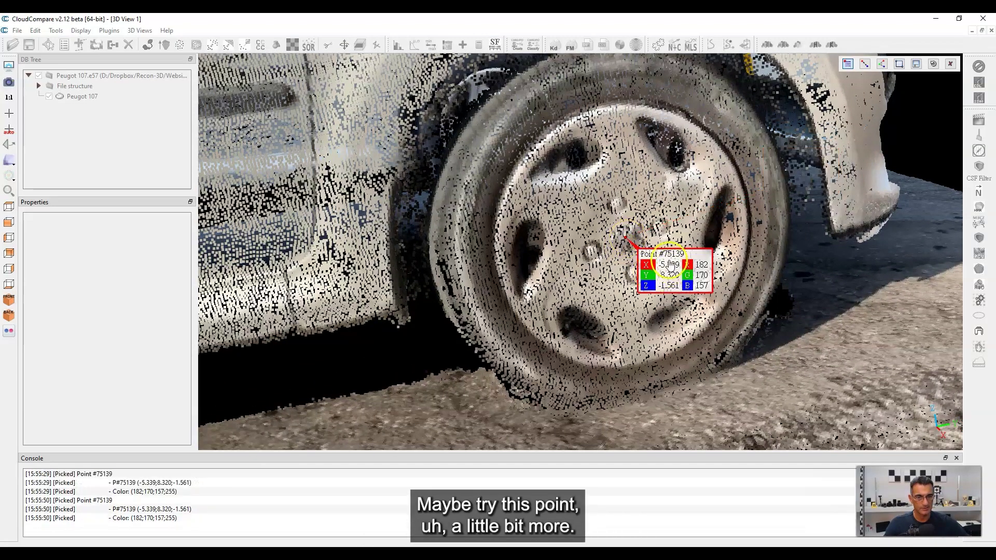
scroll(642, 240, up, 2)
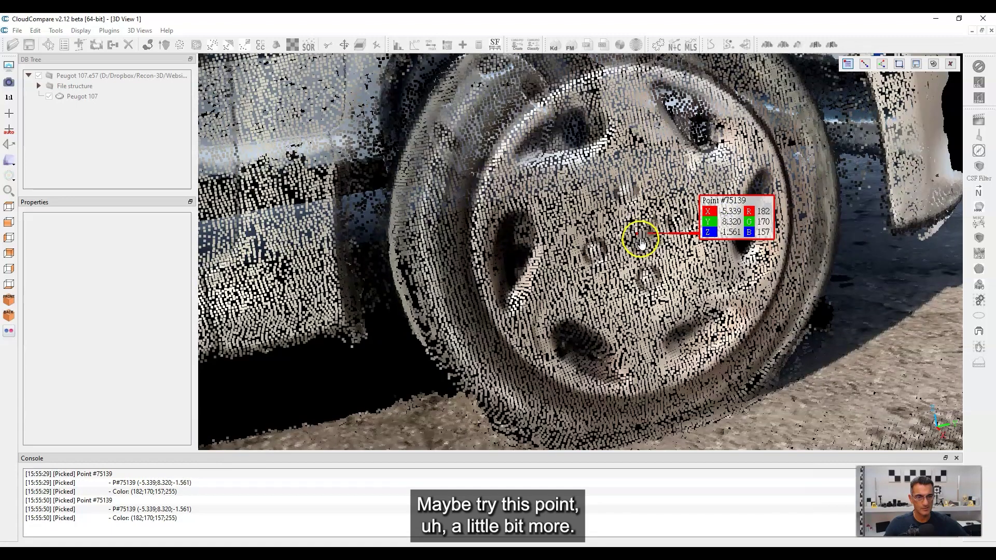
click(641, 239)
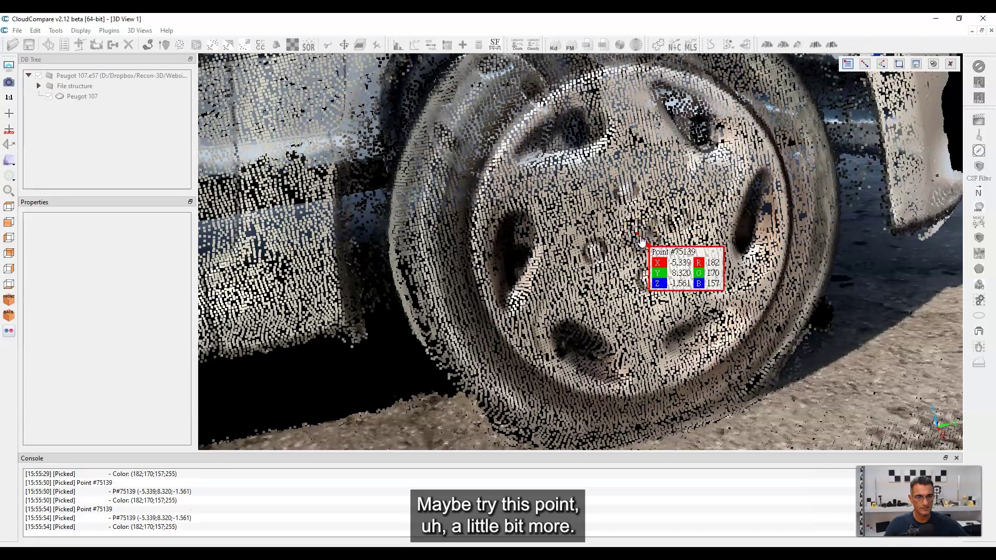
click(643, 240)
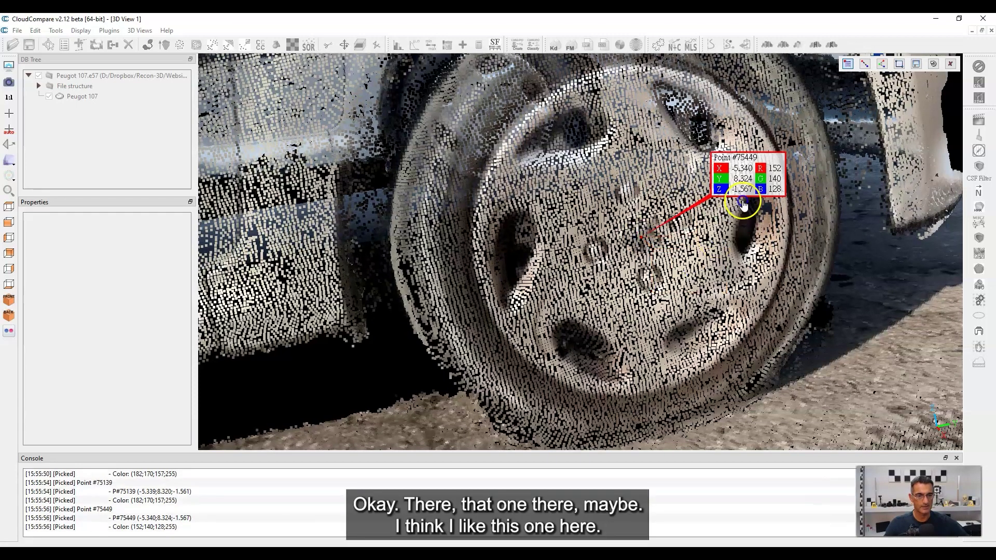
scroll(642, 240, down, 3)
scroll(734, 229, up, 3)
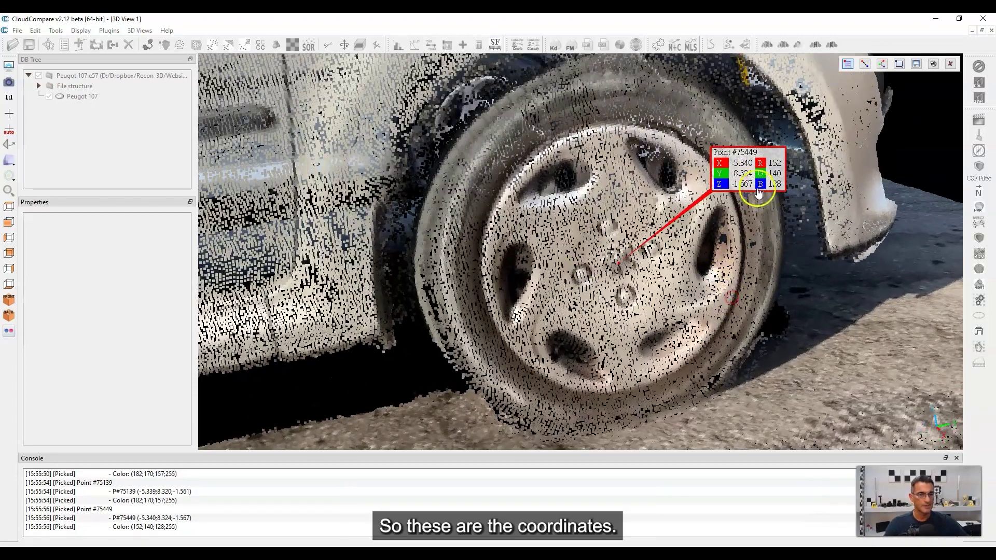
drag(759, 192, 861, 263)
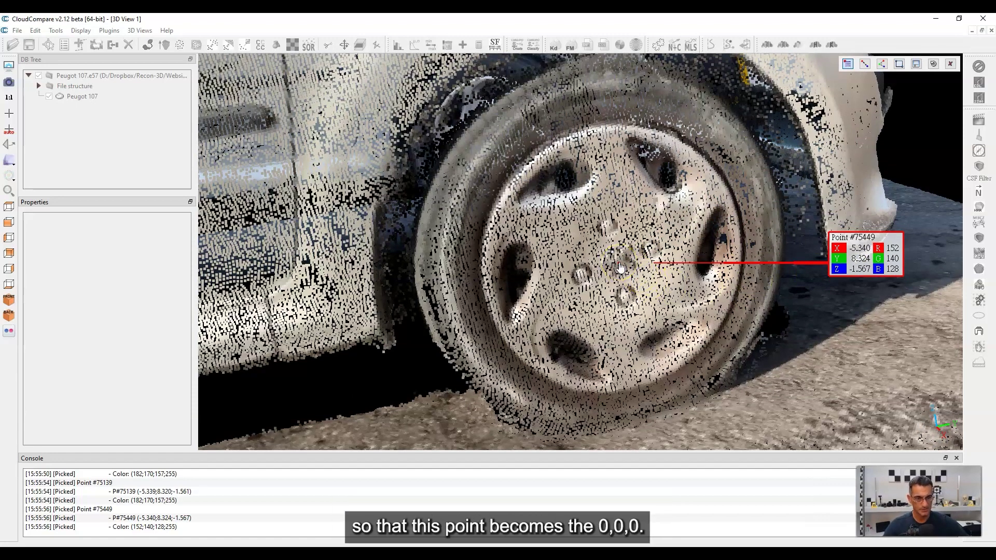
Step: Reposition the point #75449 label just above the wheel hub
drag(868, 259, 785, 171)
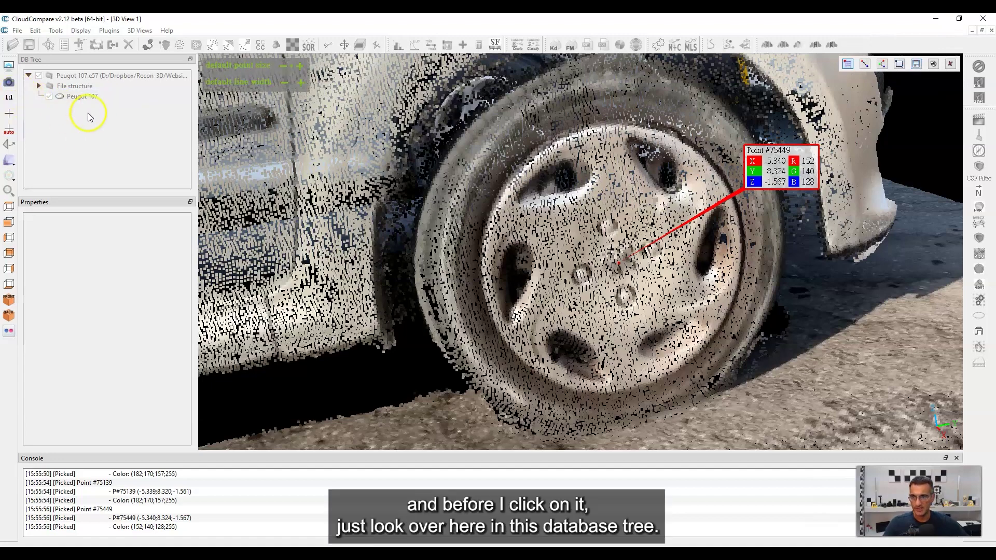
key(ctrl)
mouse_move(778, 162)
mouse_down()
mouse_move(798, 177)
mouse_move(765, 173)
mouse_up()
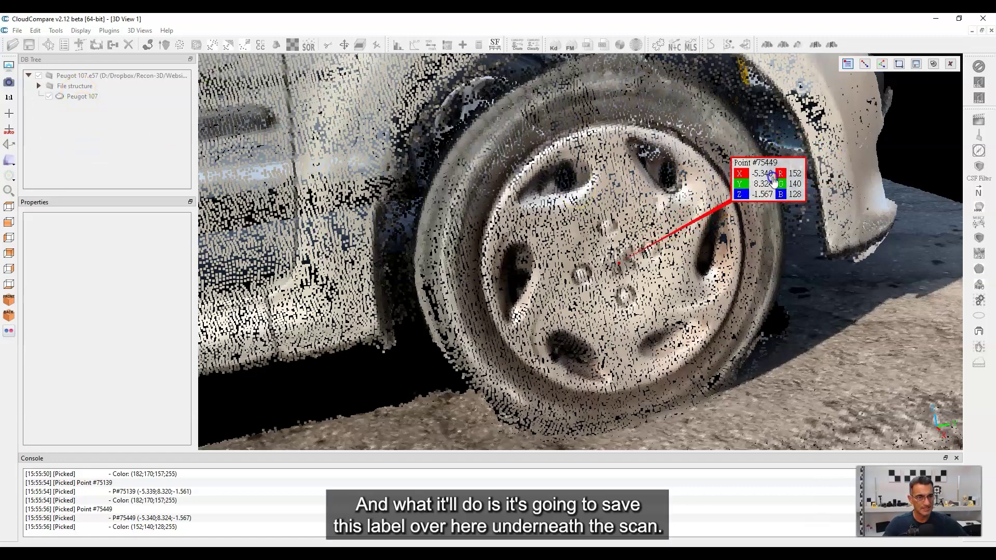
key(ctrl)
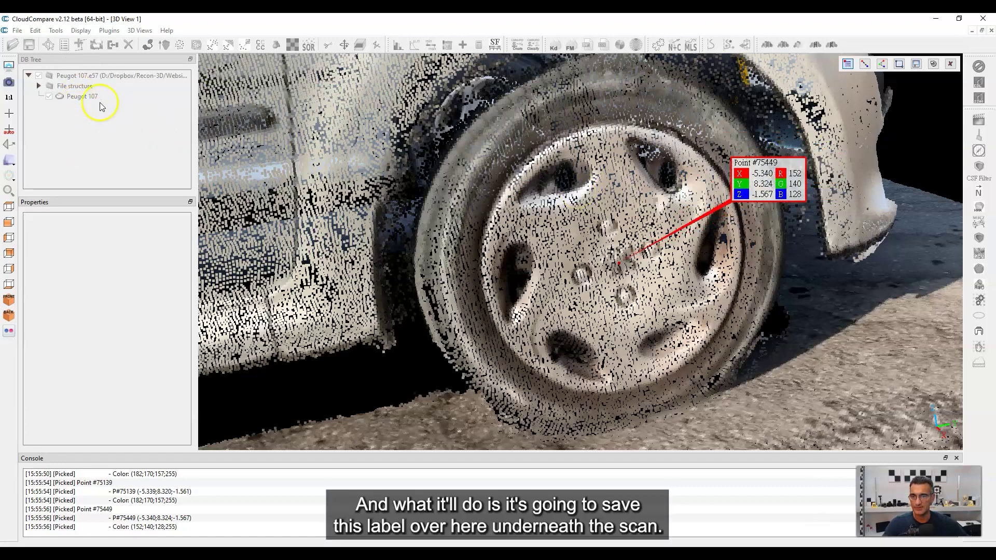
Step: Save point #75449 as a lasting 2D label, end point picking, and shift the label right
click(917, 64)
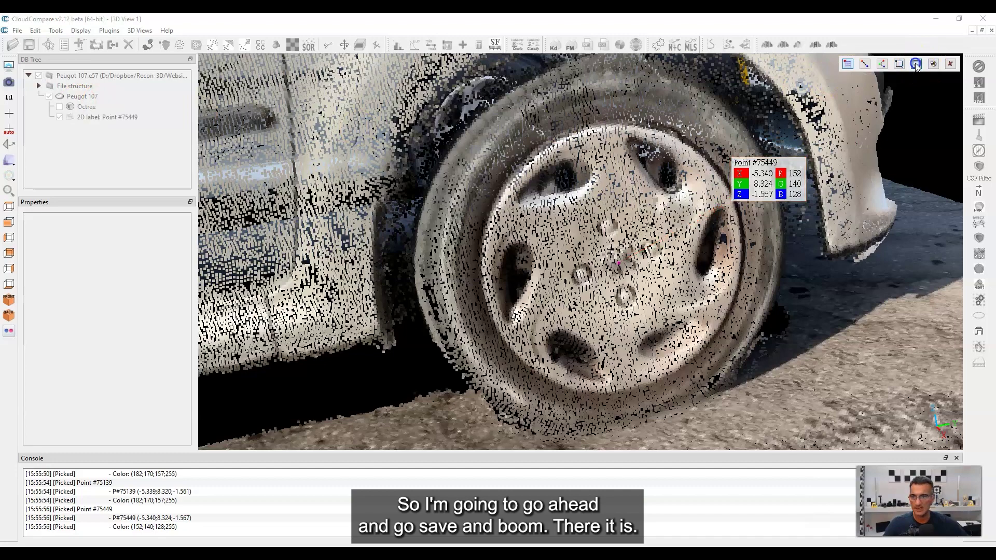
key(ctrl)
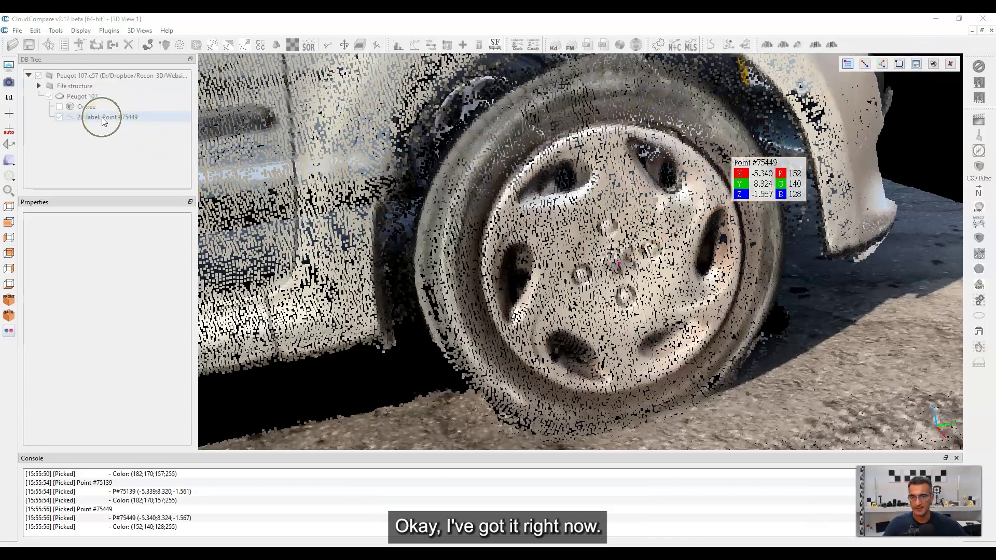
click(951, 64)
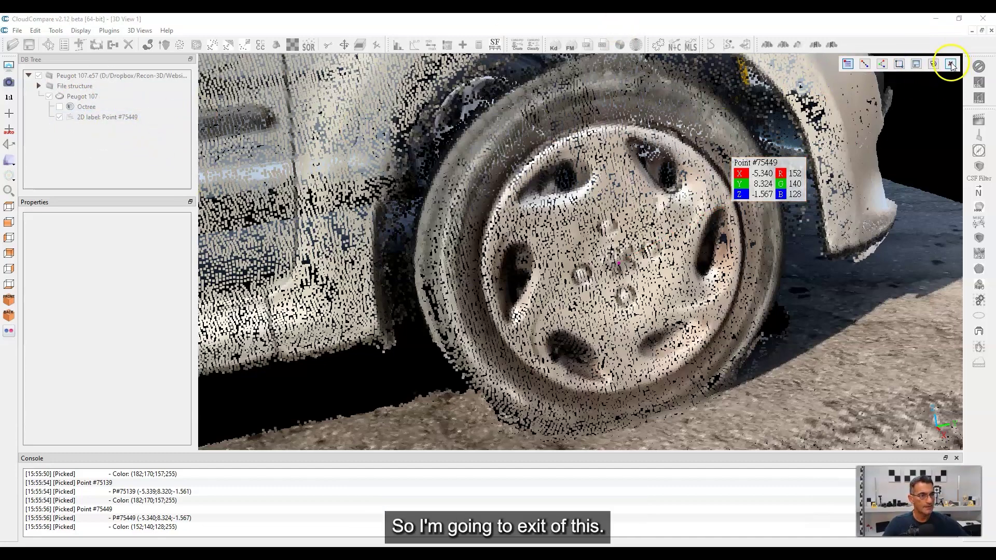
drag(752, 164, 908, 151)
Step: Move the #75449 label aside, then open Edit > Apply transformation for the Peugot 107 cloud
click(81, 118)
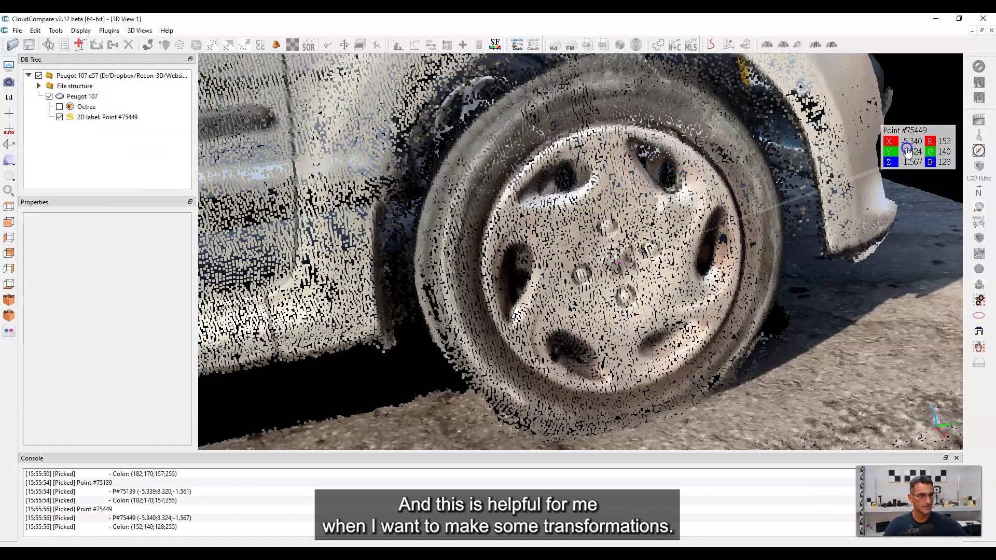
drag(801, 191, 421, 278)
click(77, 97)
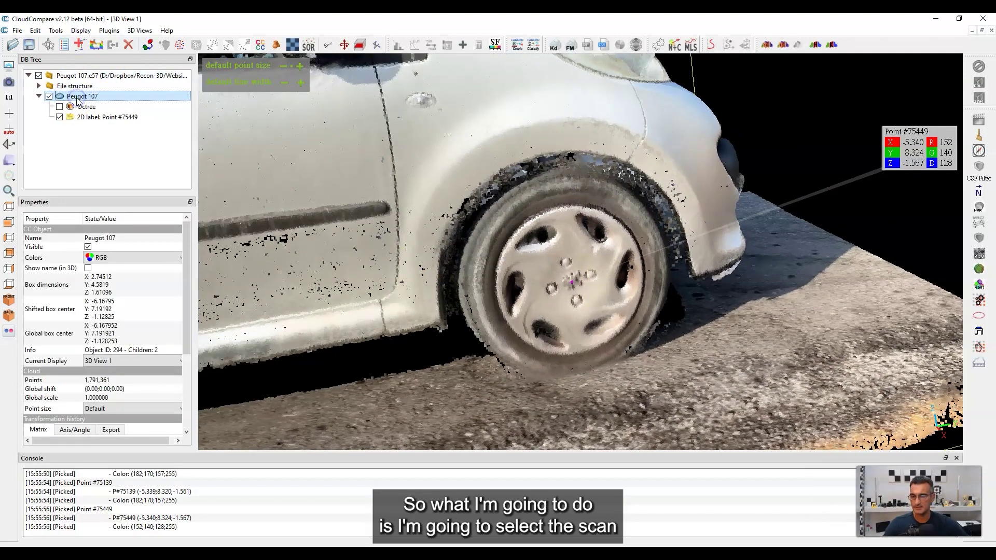
click(35, 31)
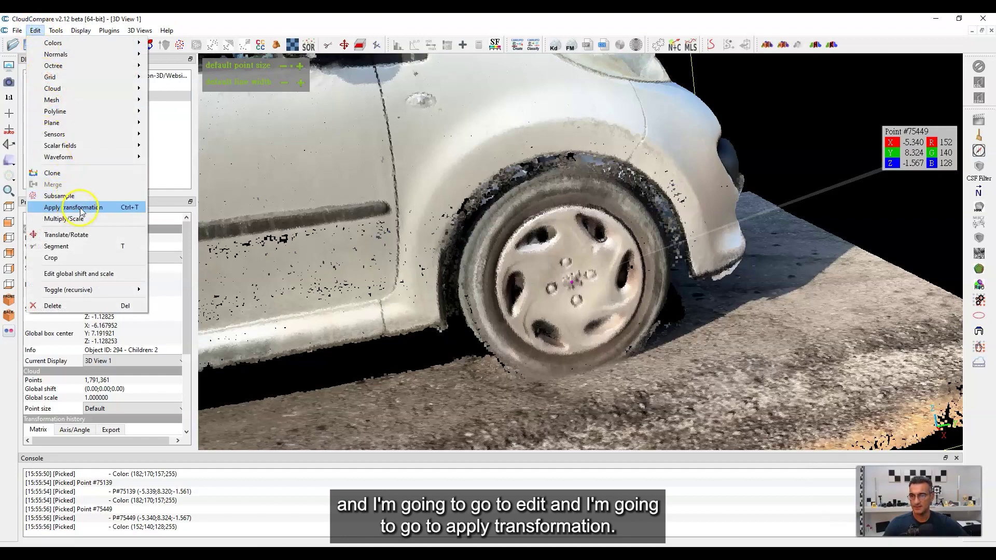
click(81, 207)
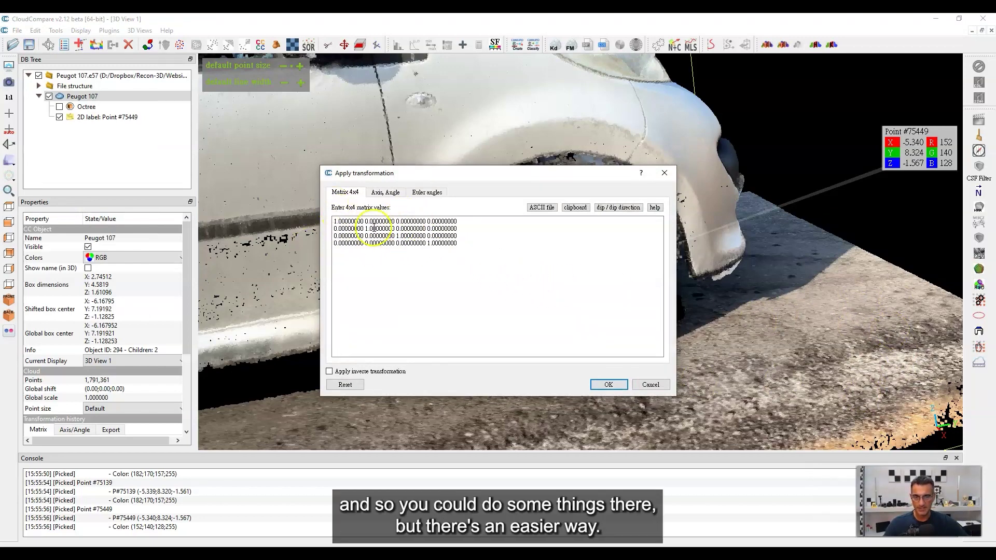
Step: In the Axis, Angle tab, enter a zero-rotation translation of X 5.340, Y -8.324, Z 1.567
click(382, 195)
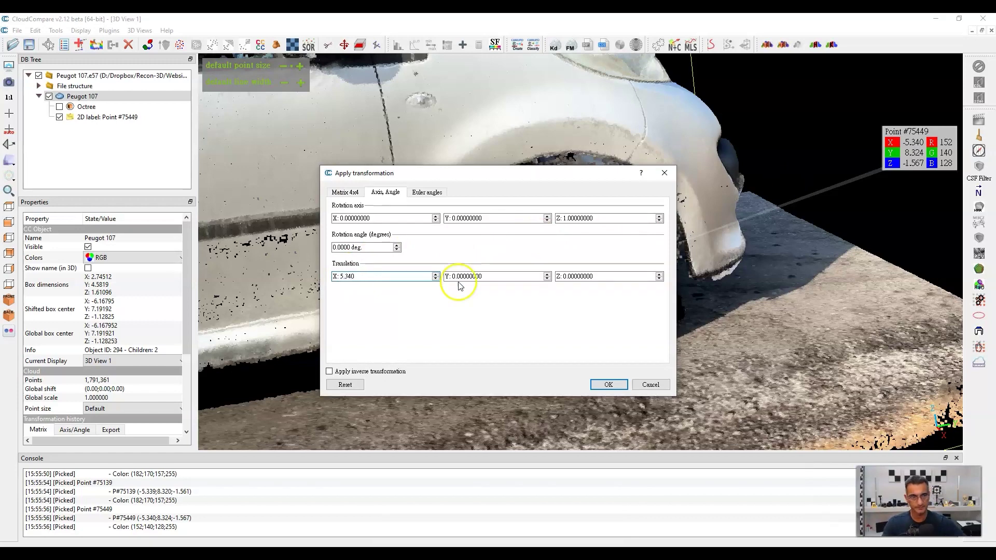
click(626, 205)
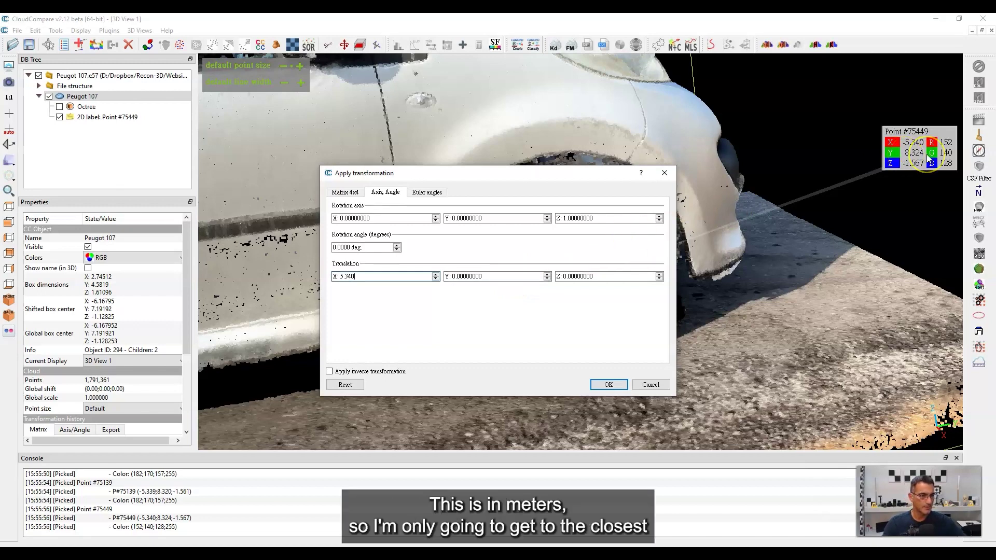
click(453, 276)
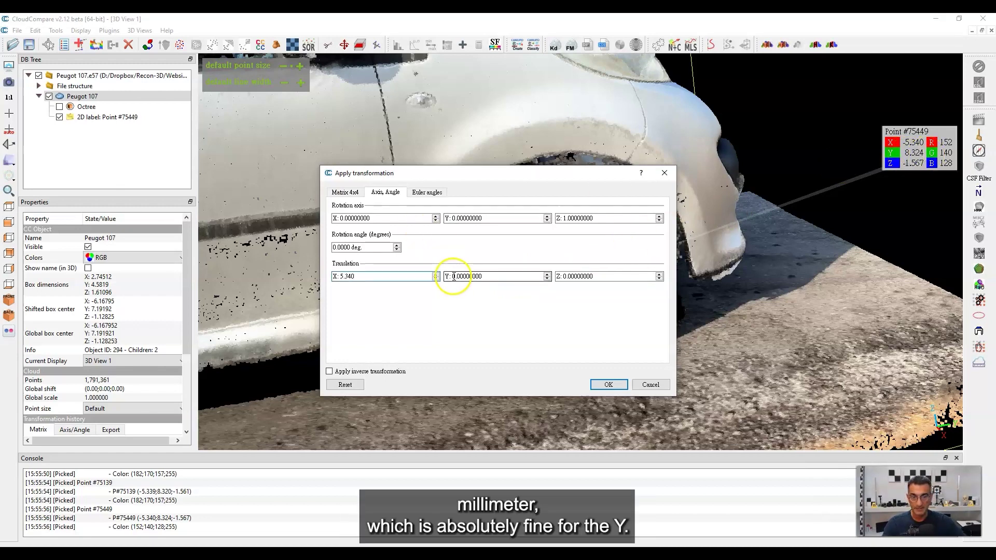
click(546, 277)
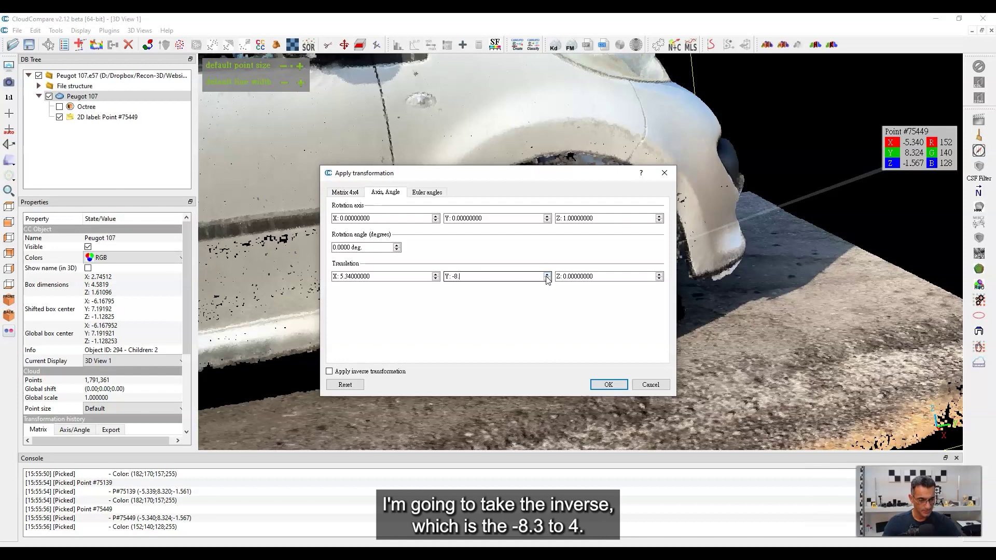
click(560, 276)
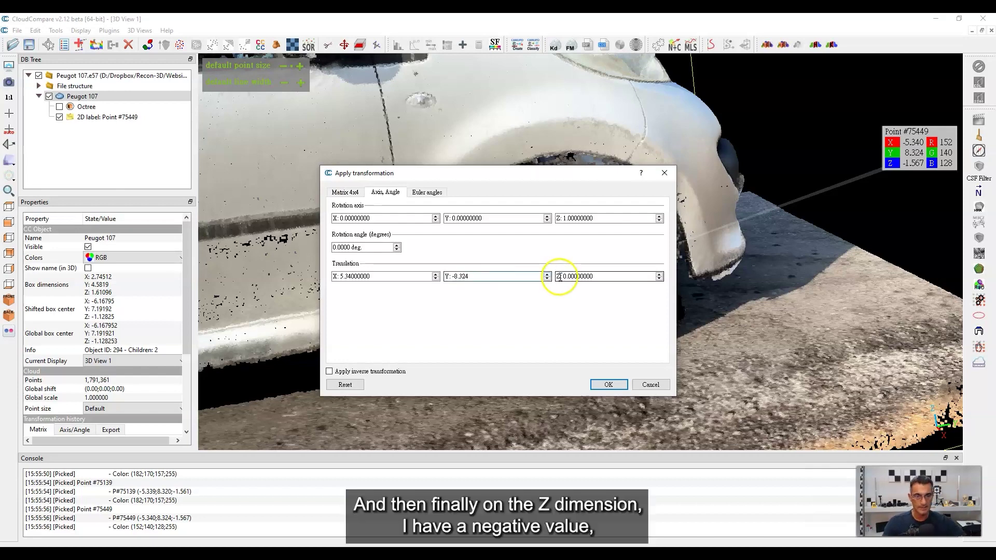
click(657, 274)
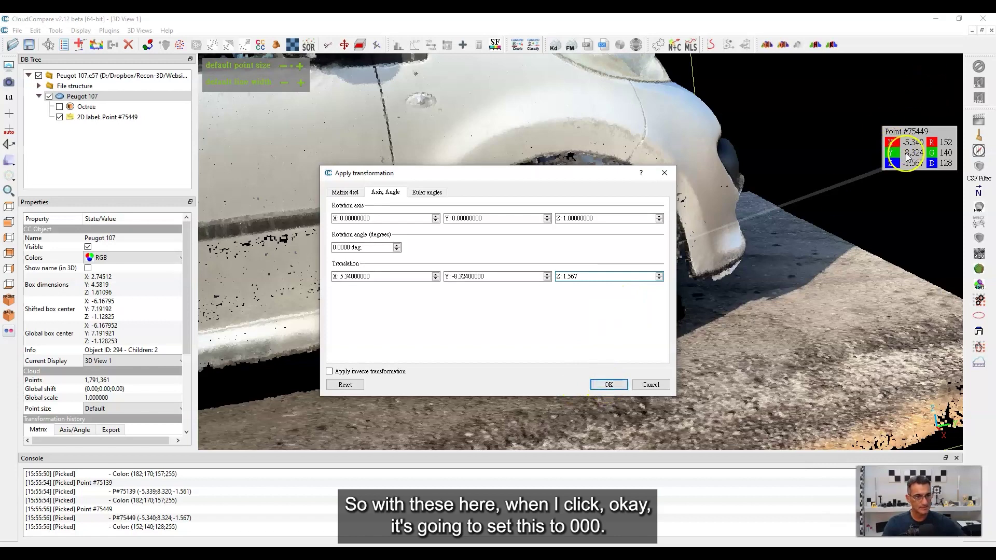
Step: Apply the translation and zoom to fit the shifted car cloud, moving the #75449 label nearer
click(605, 385)
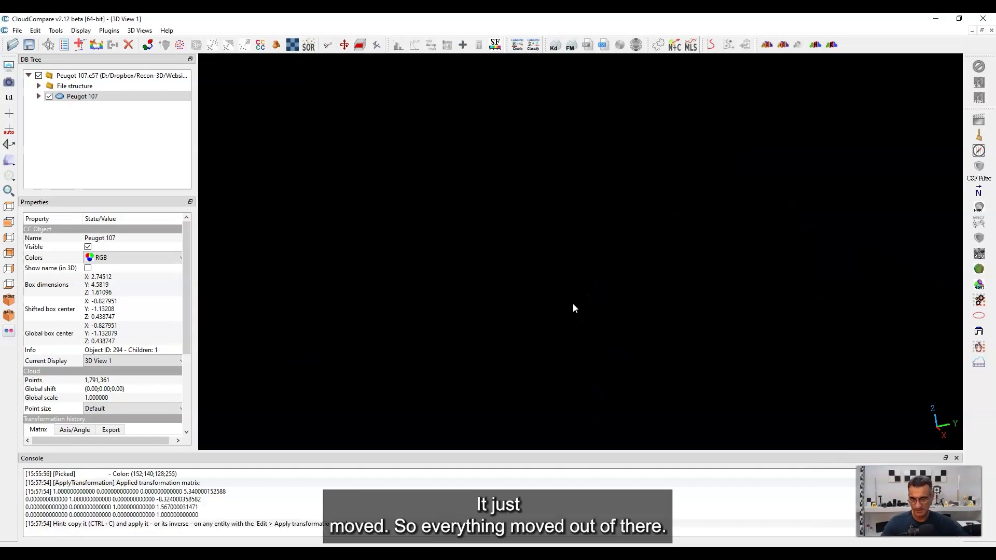
click(8, 190)
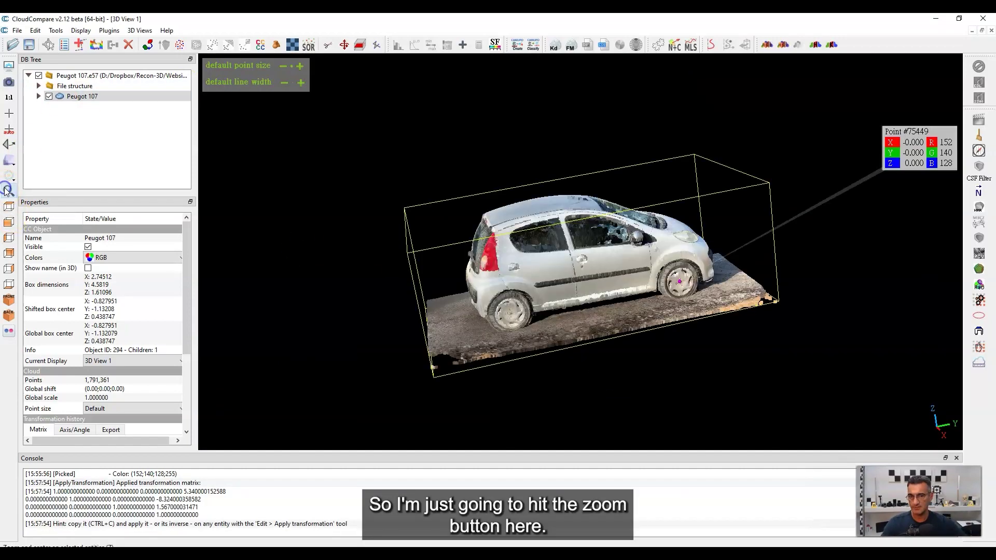
drag(647, 322, 603, 332)
drag(934, 150, 788, 180)
scroll(758, 343, up, 5)
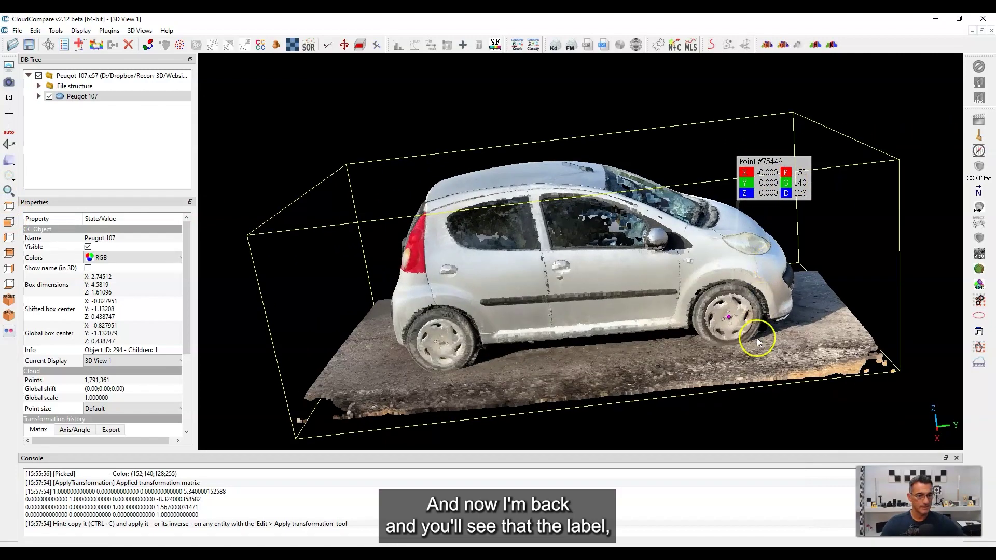
scroll(757, 343, up, 3)
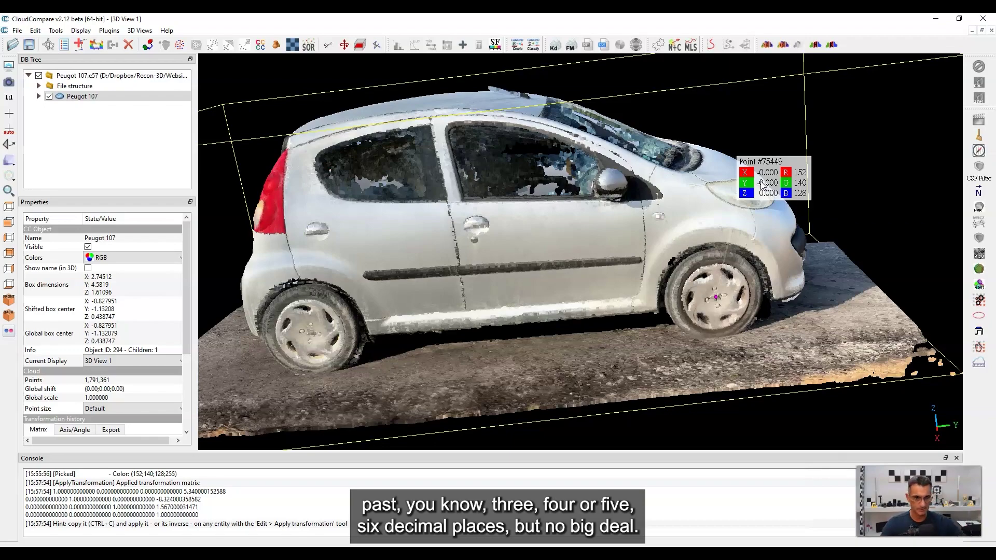
drag(800, 85, 634, 258)
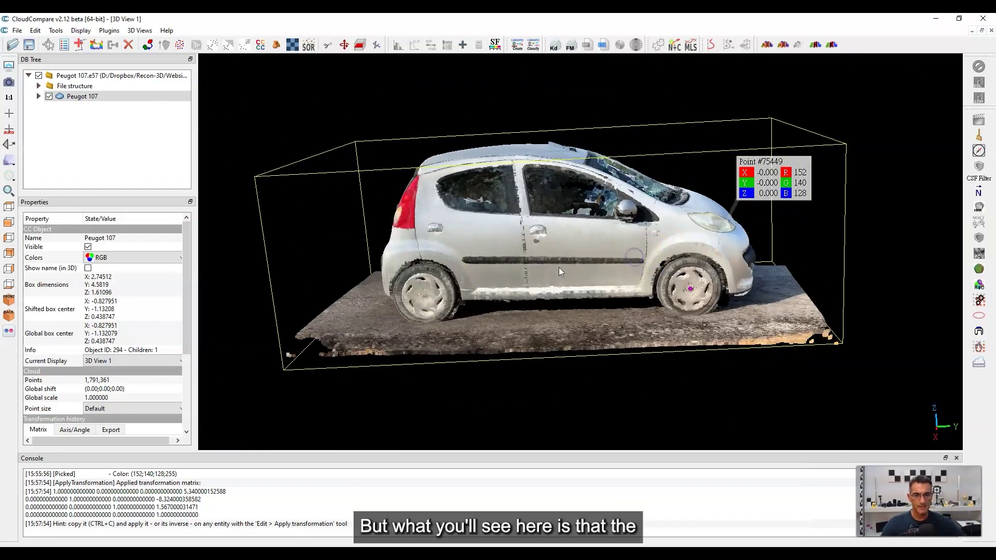
Step: Lower the default point size to 2 and zoom in on the front wheel
mouse_move(244, 82)
click(283, 68)
click(283, 67)
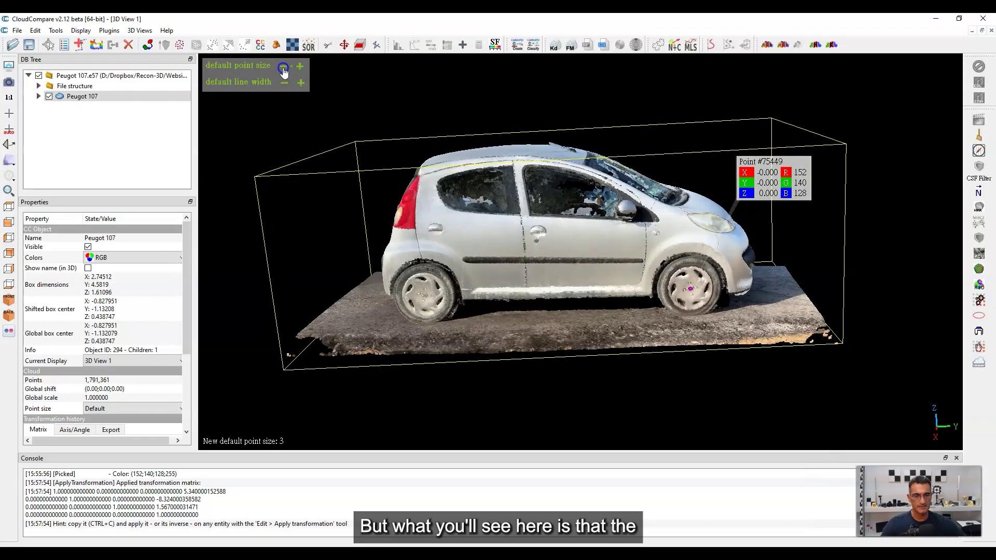
scroll(618, 273, up, 5)
scroll(632, 293, up, 6)
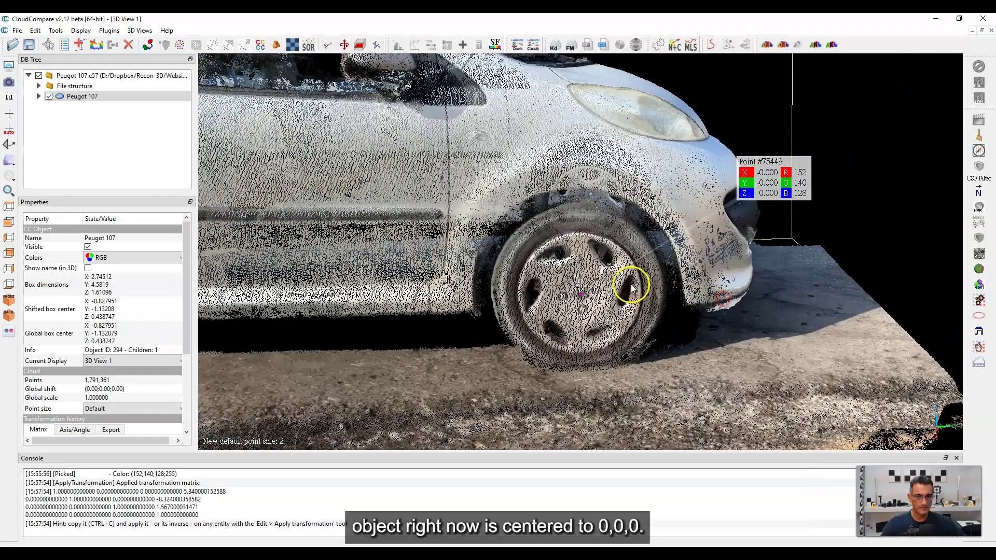
scroll(630, 295, up, 2)
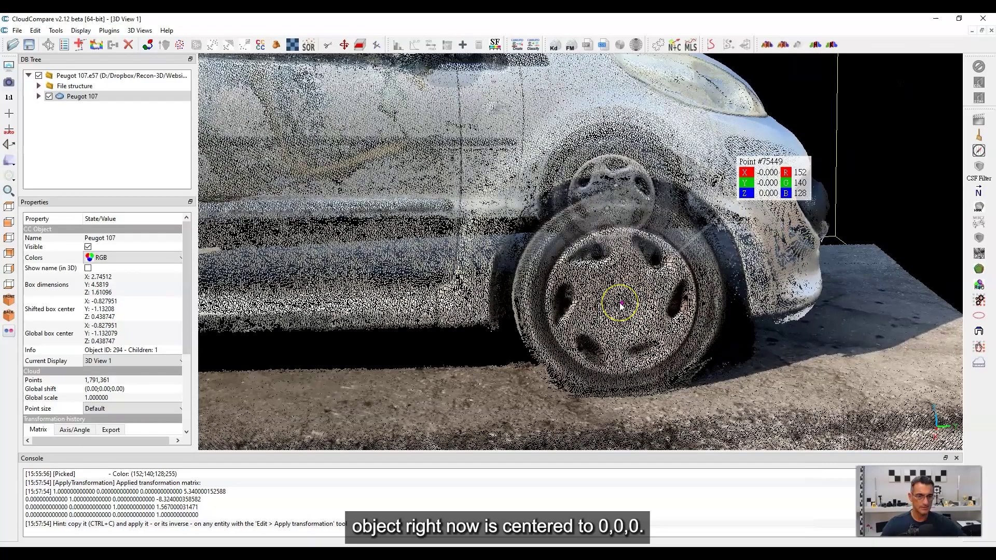
scroll(621, 306, down, 5)
scroll(613, 322, up, 4)
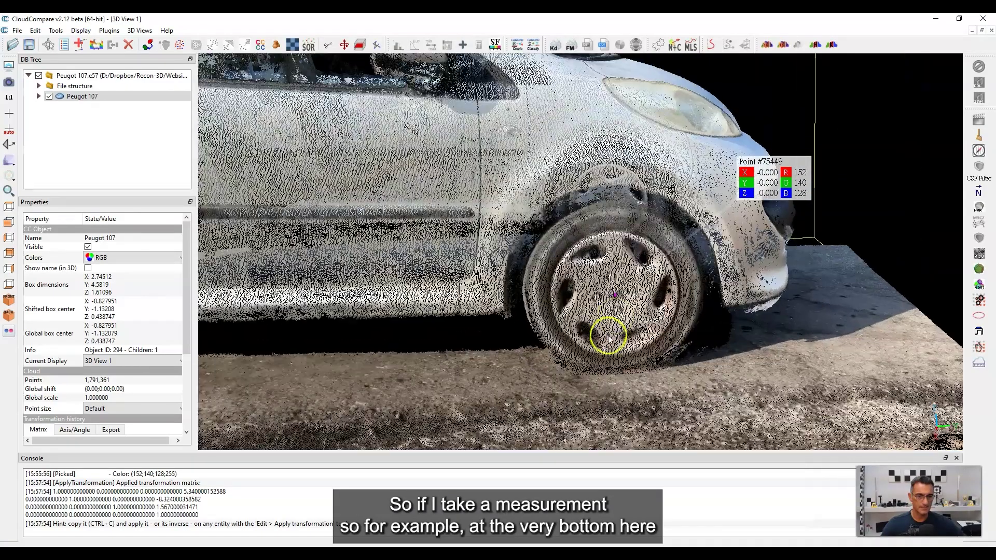
drag(605, 337, 629, 346)
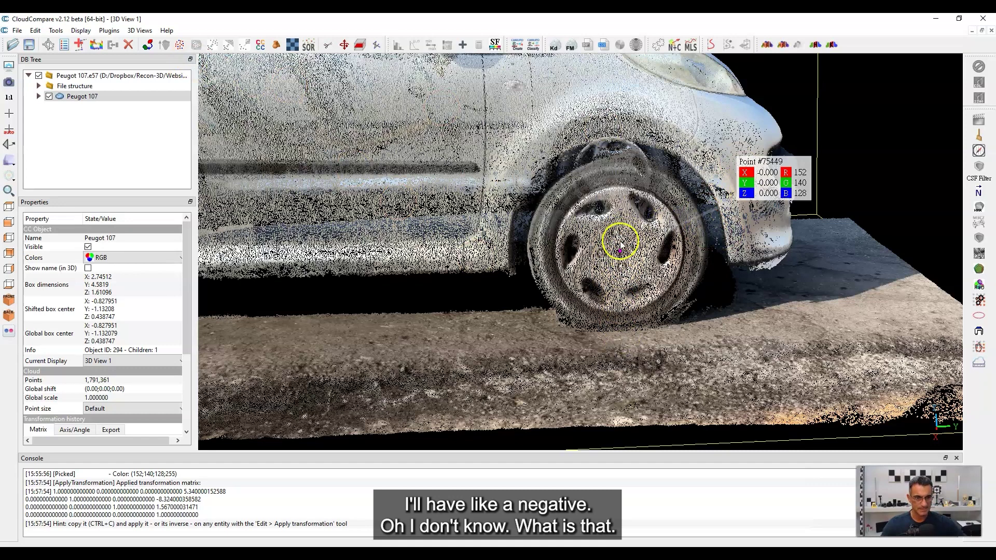
Step: Pick point #418710 at the front tyre's base (X 0.012, Y -0.006, Z -0.252) and place its label beside the tyre
click(78, 98)
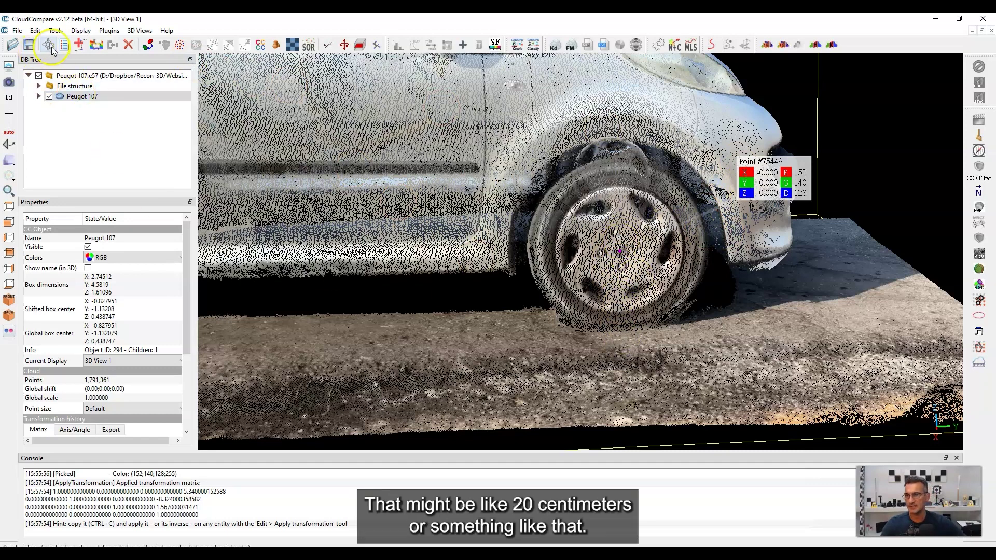
click(50, 46)
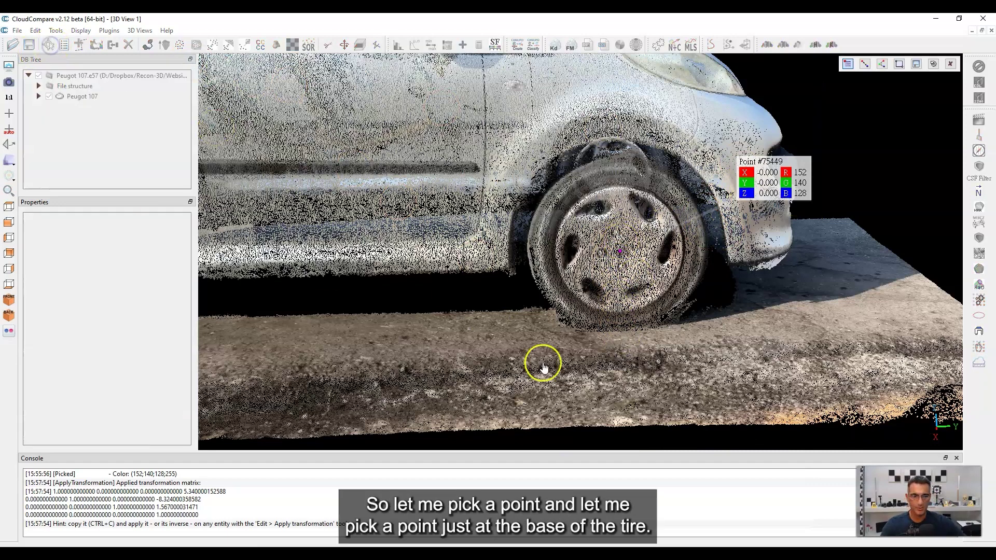
click(624, 335)
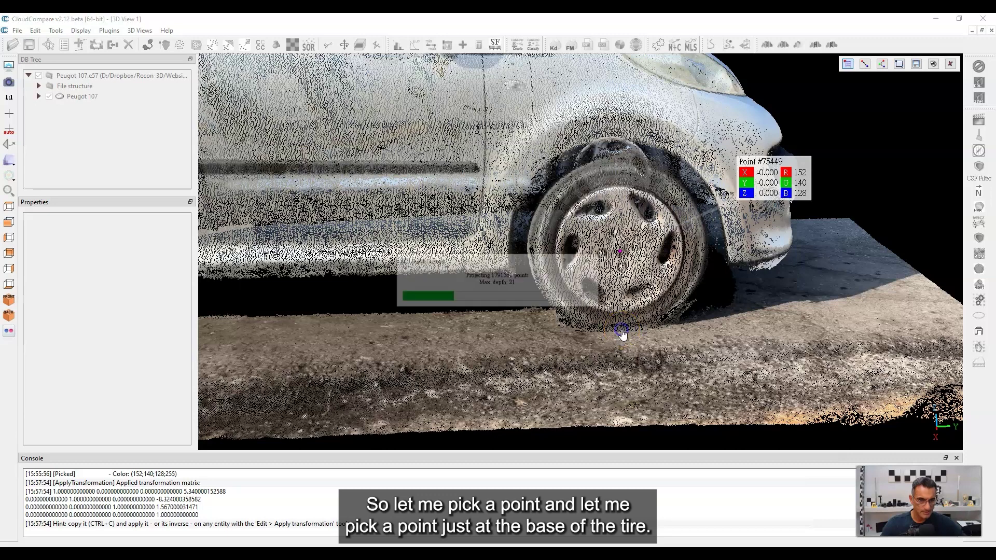
drag(680, 370, 651, 198)
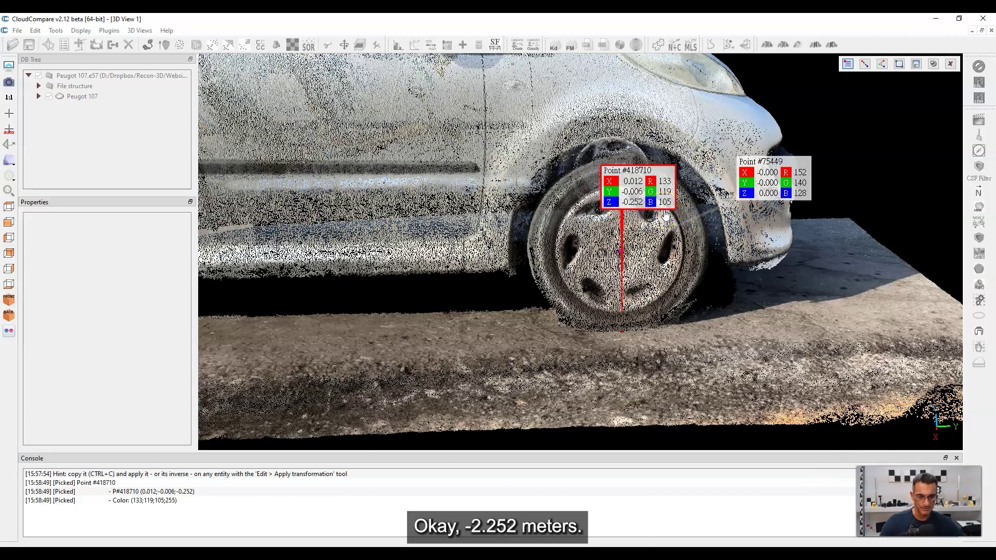
drag(666, 213, 728, 287)
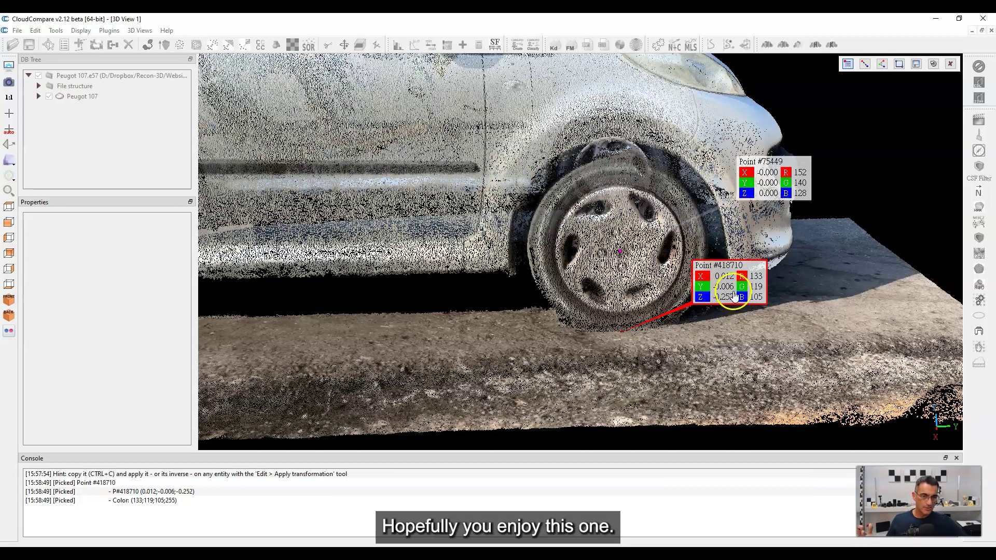
drag(728, 285, 726, 287)
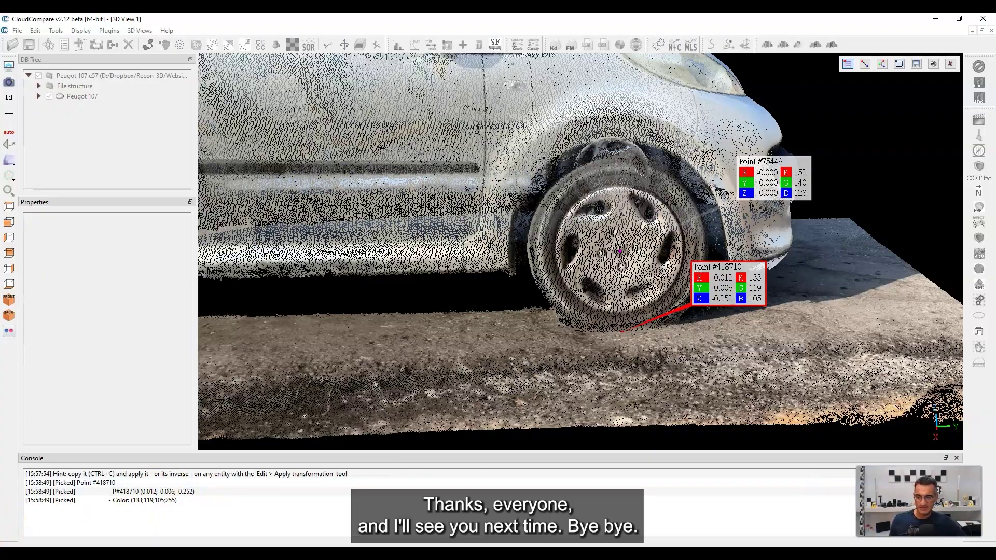